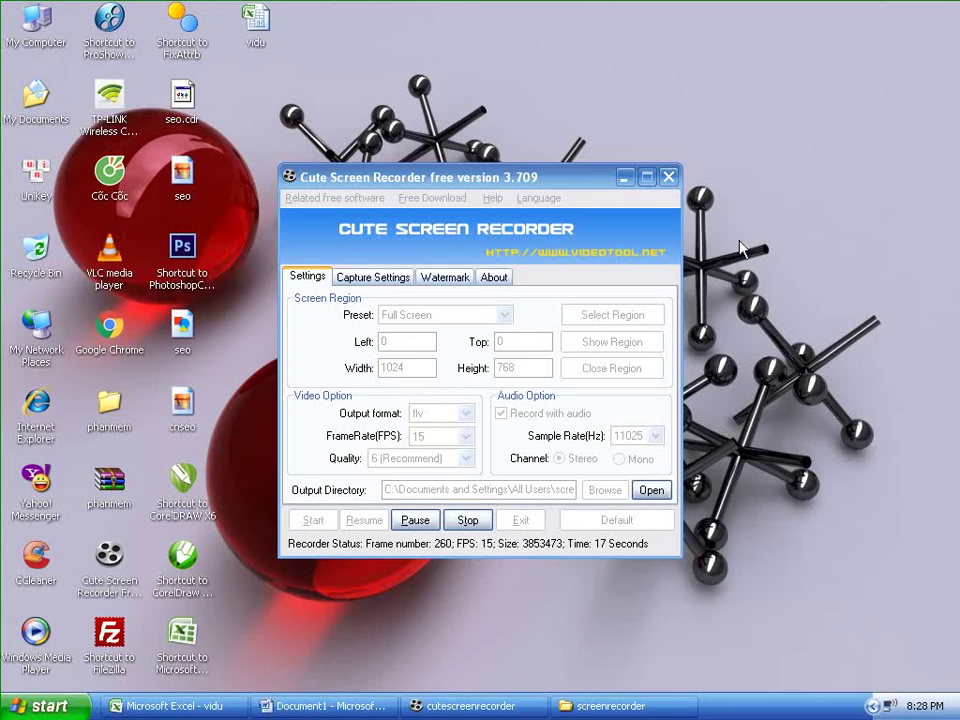
# Minimize the screen recorder and bring the Word VLOOKUP lesson document to the front.
pyautogui.click(624, 178)
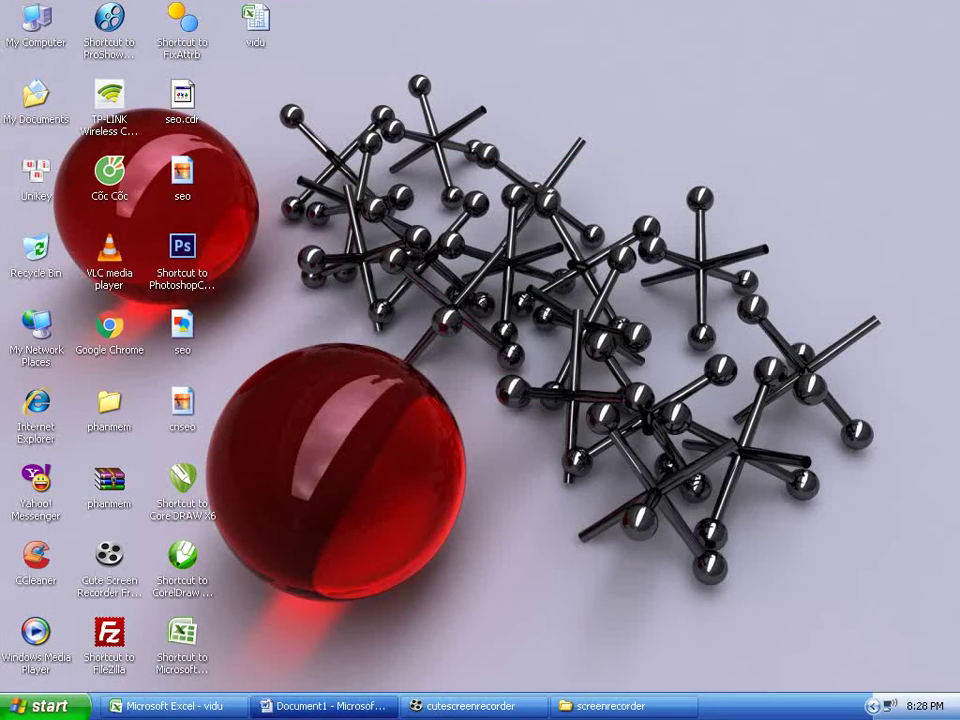
pyautogui.click(322, 706)
# Highlight the 'Bài toán: Tính lương cho nhân viên theo chức vụ.' heading in green, then bring up the vidu workbook.
pyautogui.moveTo(146, 306); pyautogui.dragTo(642, 306)
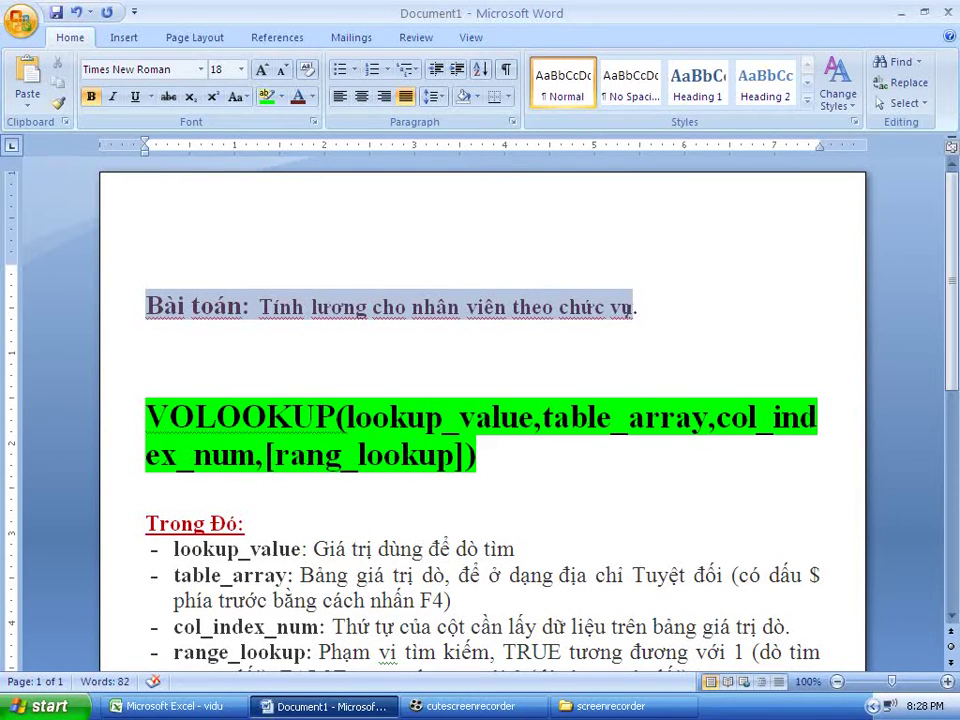
pyautogui.click(643, 307)
pyautogui.moveTo(643, 307); pyautogui.dragTo(146, 306)
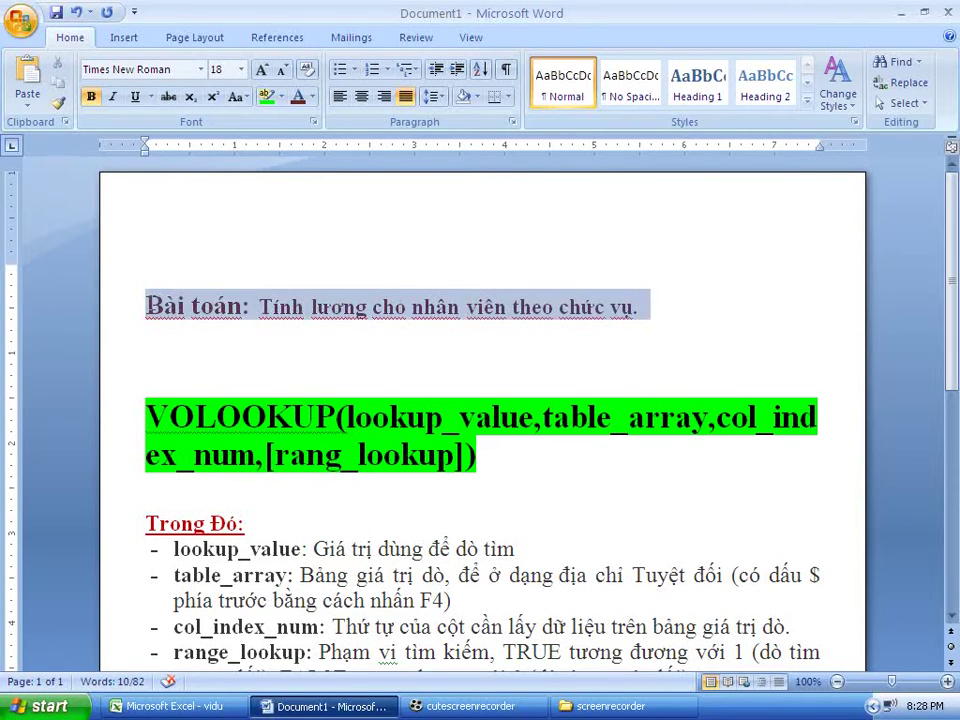
pyautogui.click(267, 96)
pyautogui.press('Left')
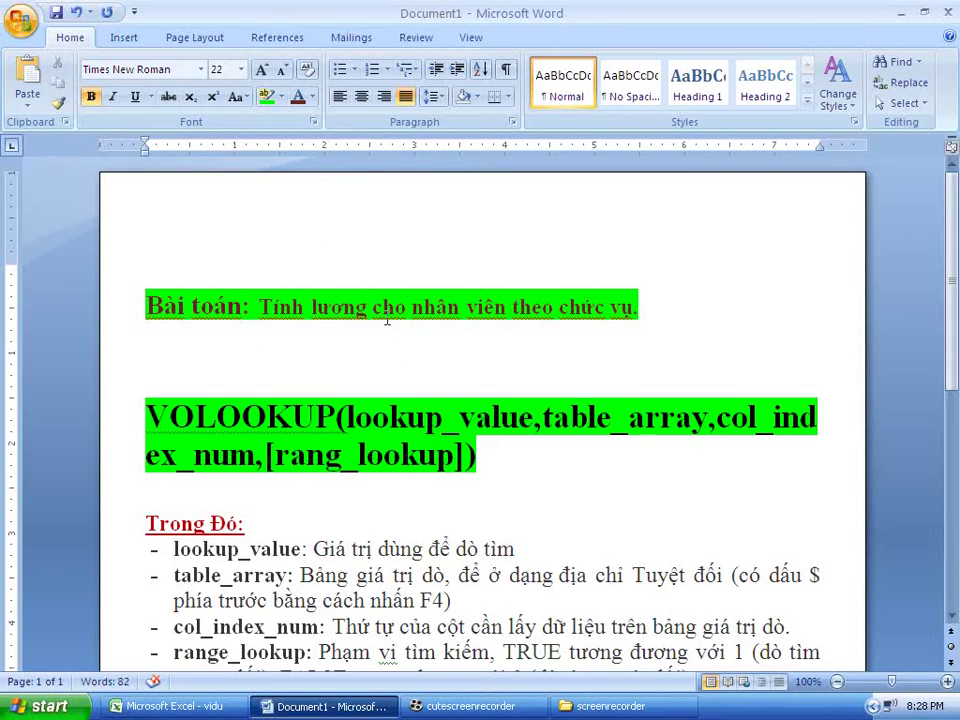
pyautogui.moveTo(146, 306); pyautogui.dragTo(637, 309)
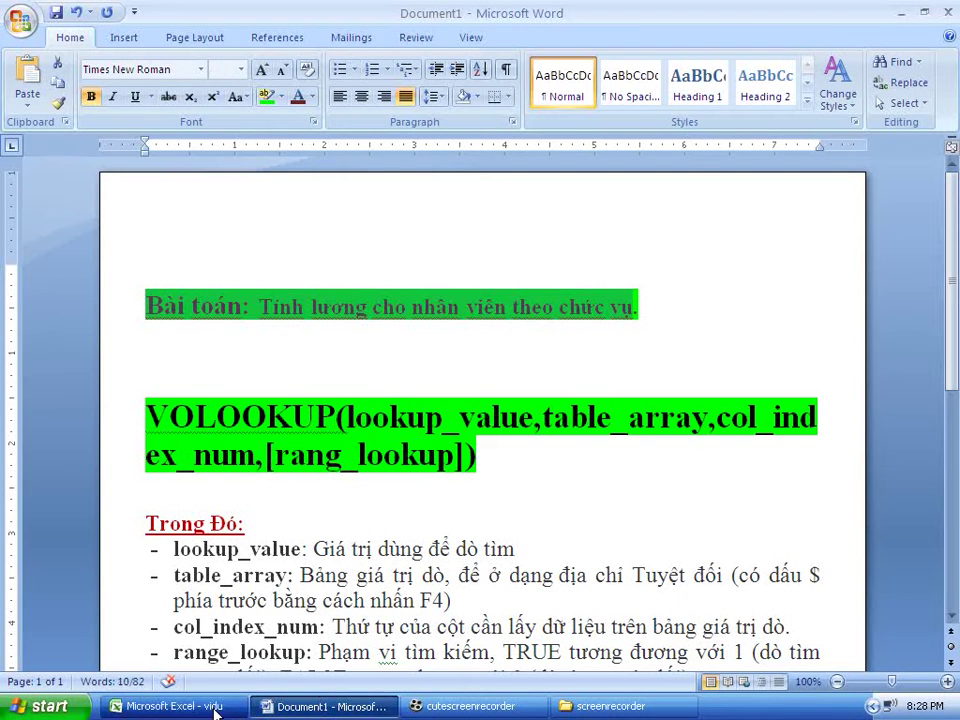
pyautogui.click(170, 706)
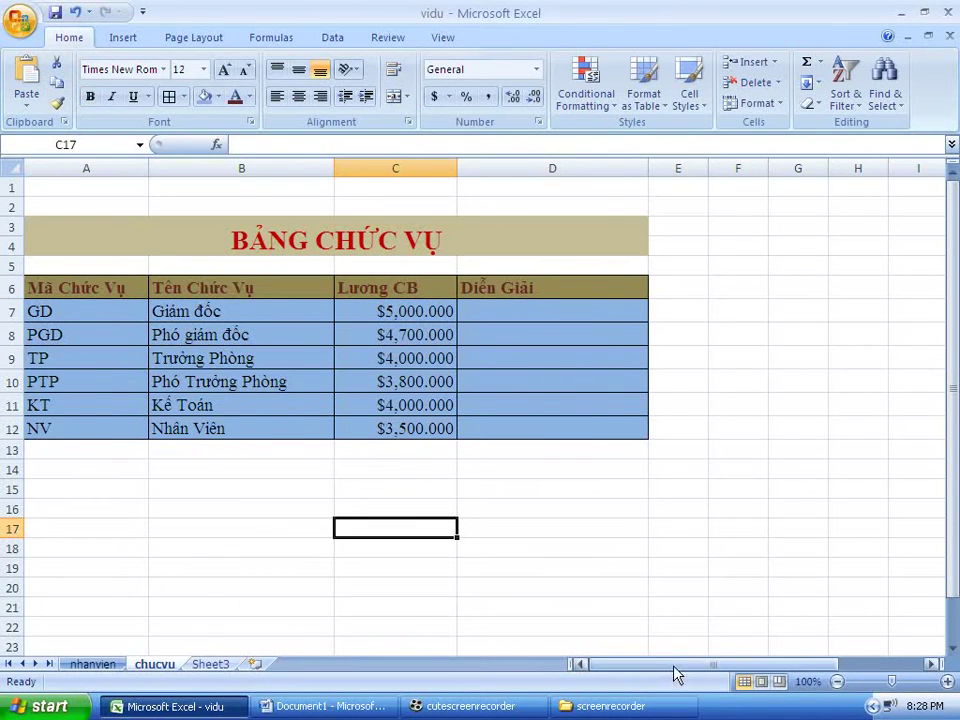
# Go to the nhanvien sheet and look over the DANH SÁCH NHÂN VIÊN employee table.
pyautogui.moveTo(700, 664); pyautogui.dragTo(560, 660)
pyautogui.click(64, 334)
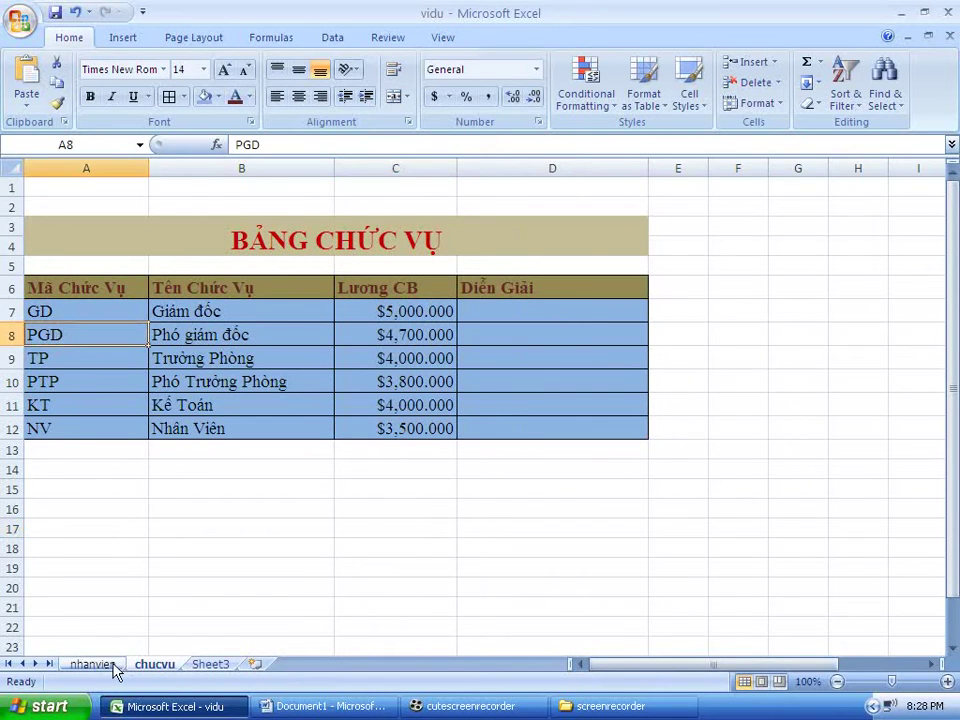
pyautogui.click(95, 664)
pyautogui.click(96, 370)
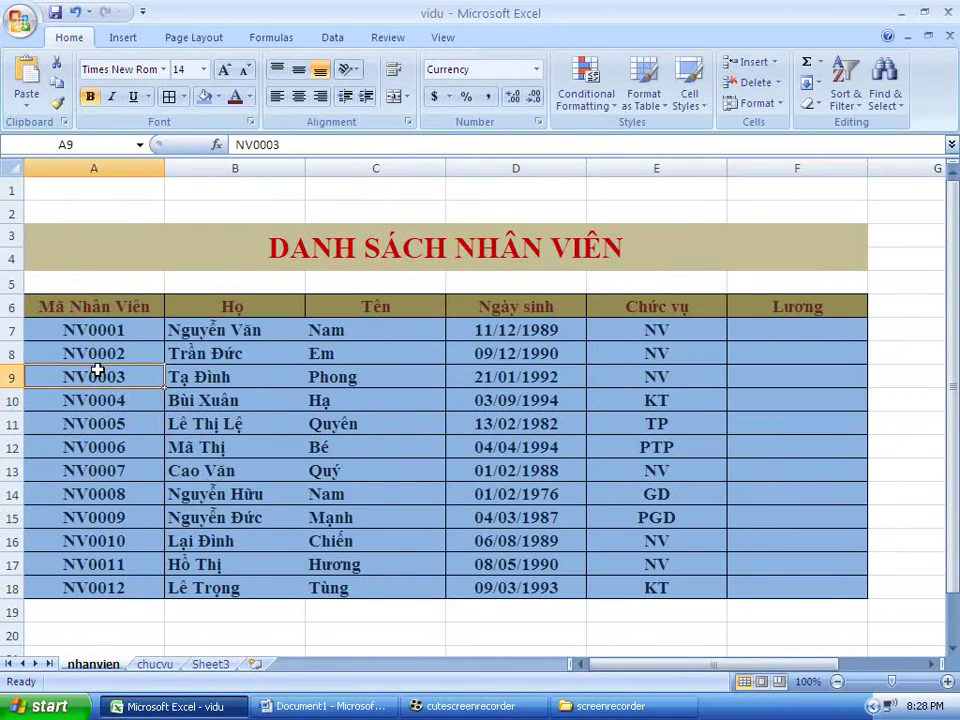
pyautogui.click(279, 249)
pyautogui.moveTo(64, 310); pyautogui.dragTo(829, 559)
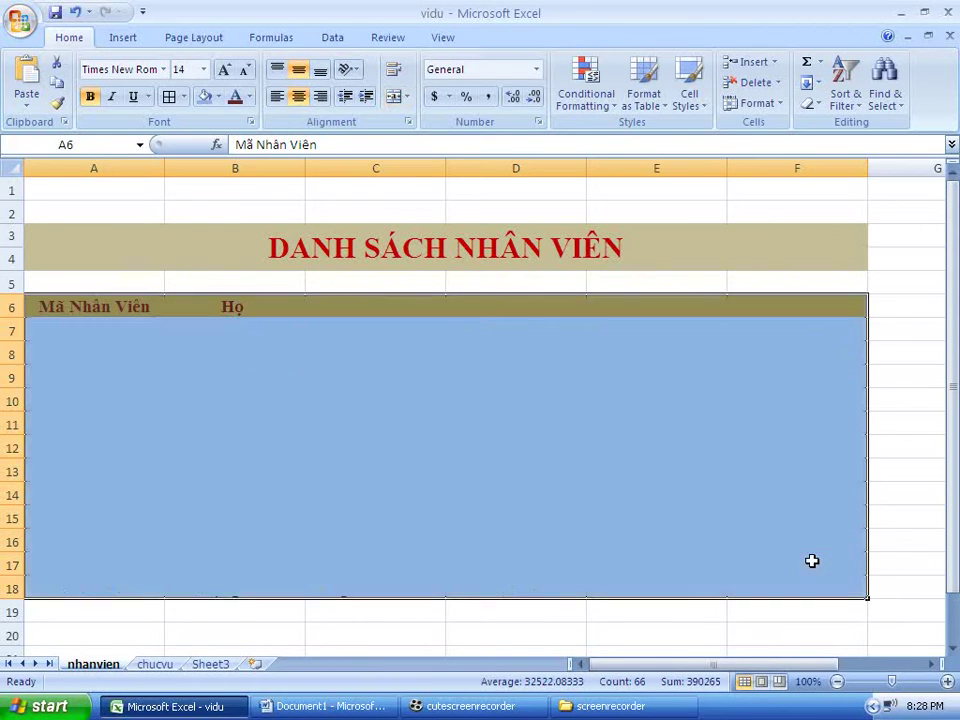
pyautogui.click(810, 561)
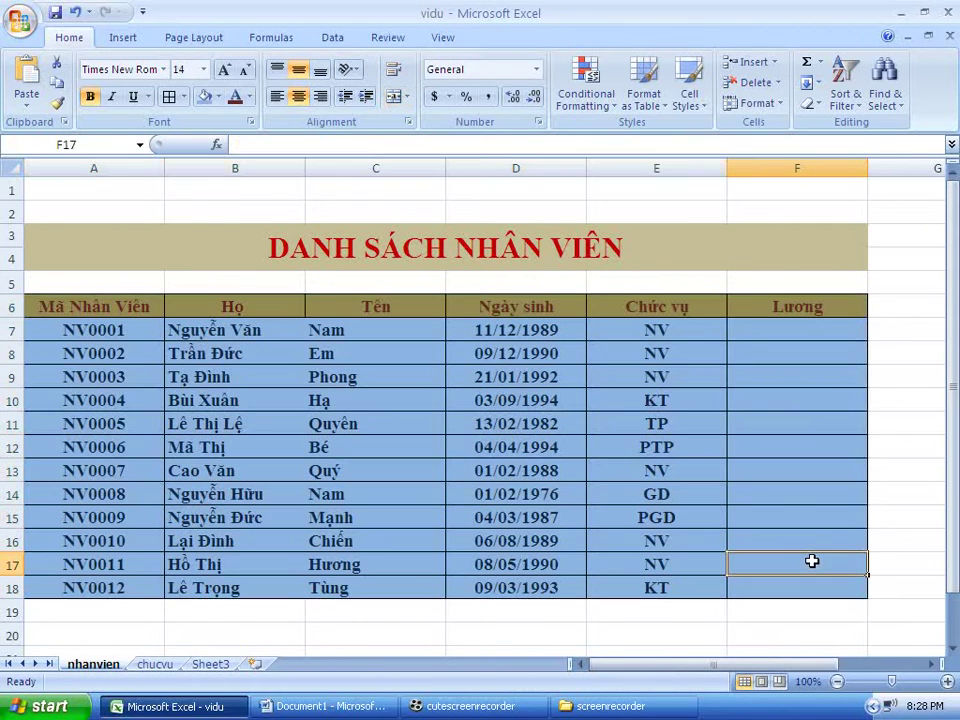
pyautogui.moveTo(32, 325); pyautogui.dragTo(673, 338)
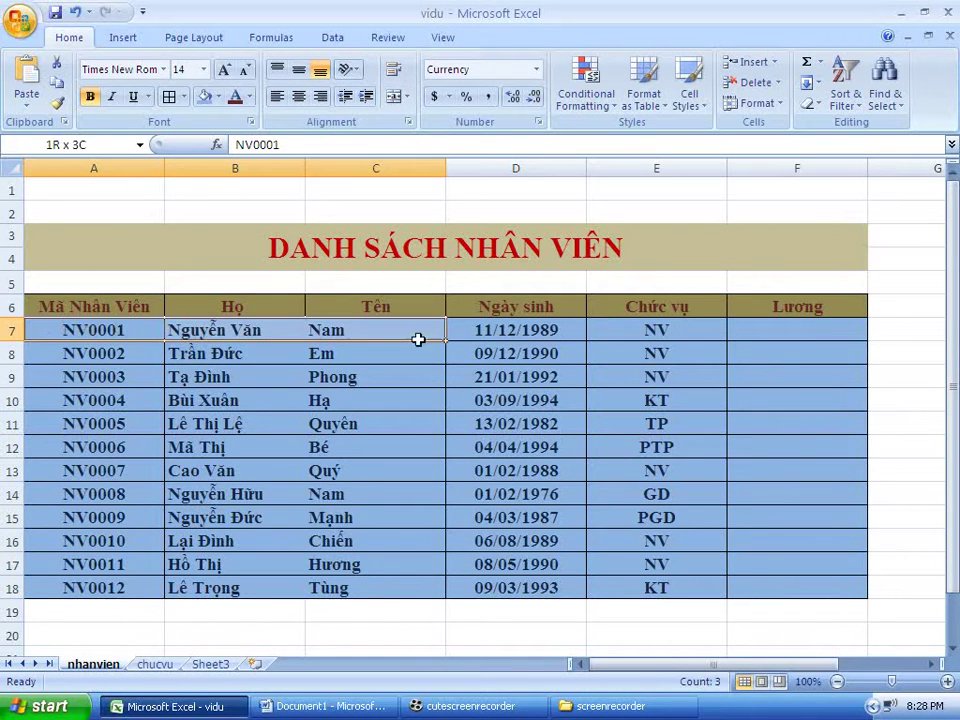
# Check each employee's Chức vụ code in E7 through E15.
pyautogui.click(673, 338)
pyautogui.click(672, 355)
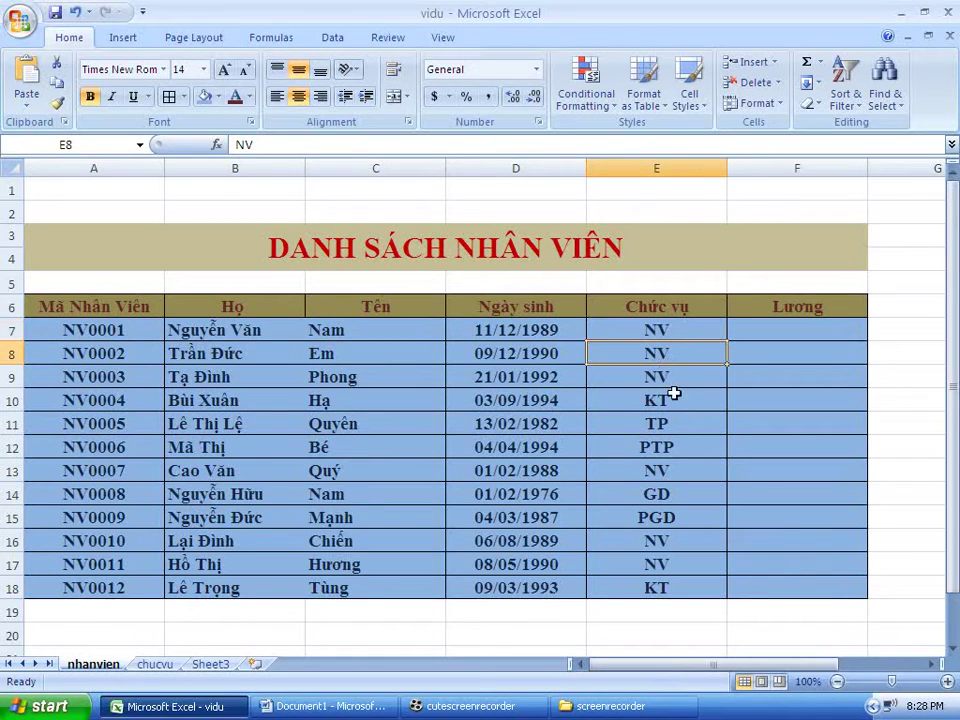
pyautogui.click(676, 378)
pyautogui.click(667, 406)
pyautogui.click(670, 426)
pyautogui.click(666, 450)
pyautogui.click(666, 471)
pyautogui.click(666, 500)
pyautogui.click(664, 518)
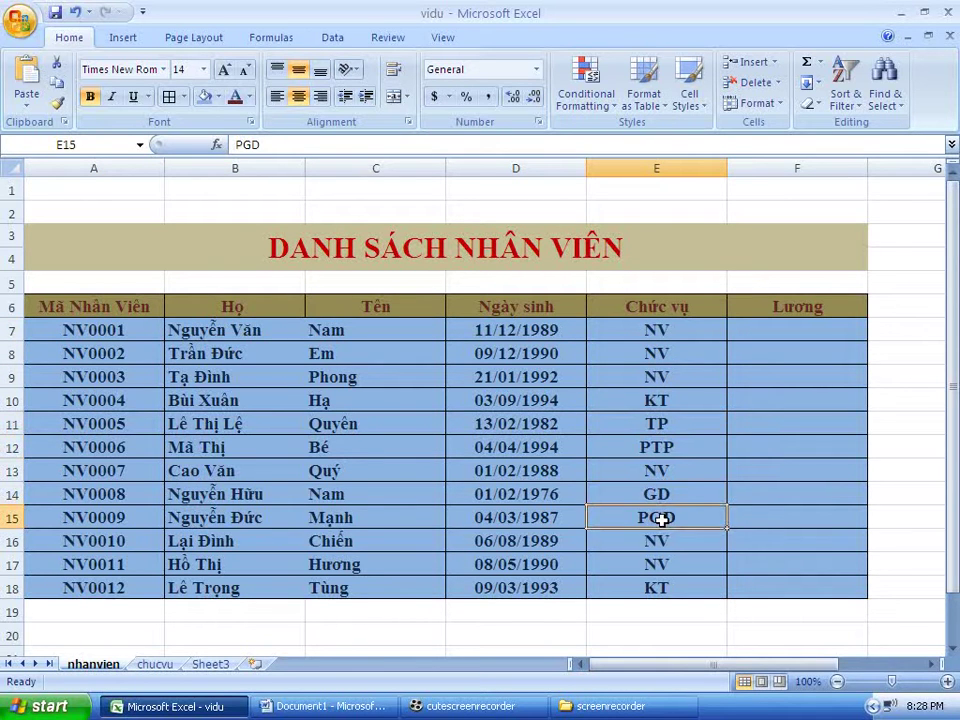
# On chucvu, review codes GD, PGD, TP, PTP, KT, NV with their position names.
pyautogui.click(155, 667)
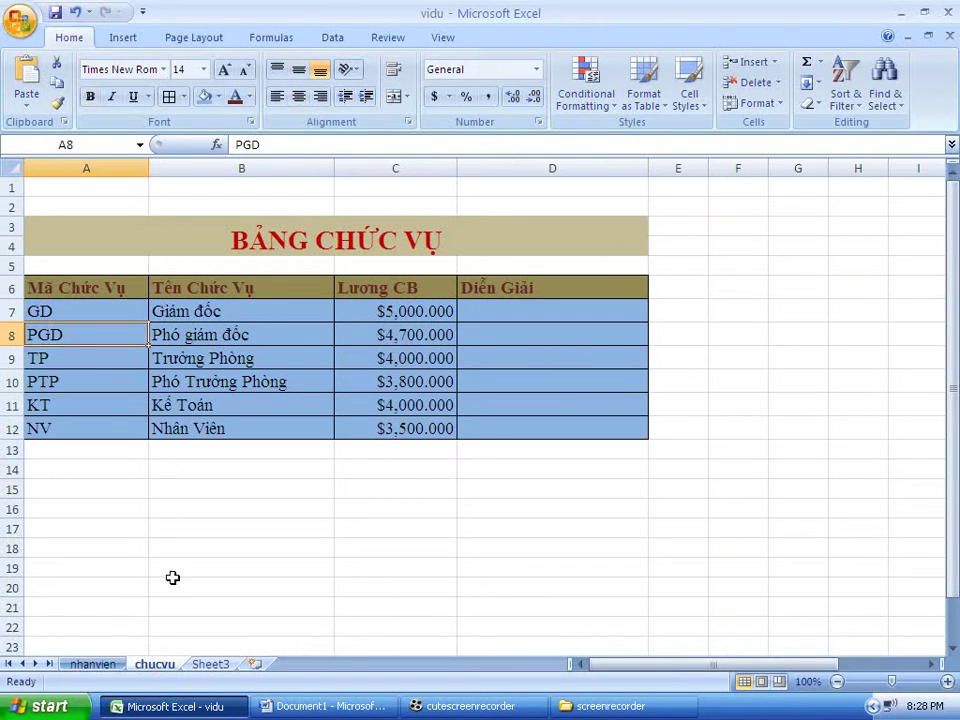
pyautogui.click(75, 317)
pyautogui.click(199, 311)
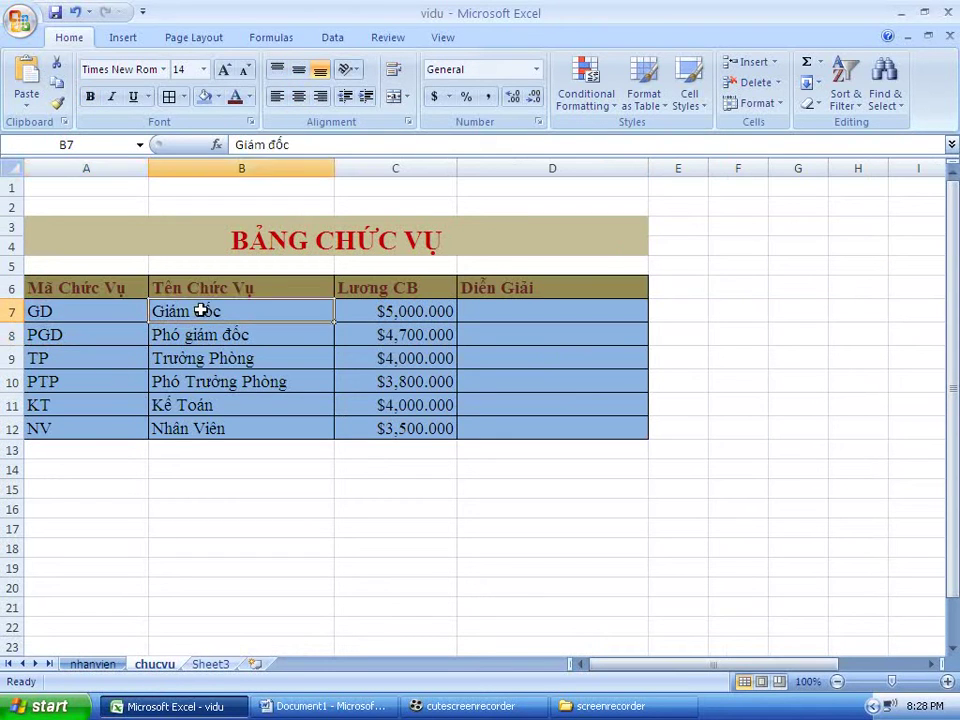
pyautogui.click(71, 340)
pyautogui.click(221, 336)
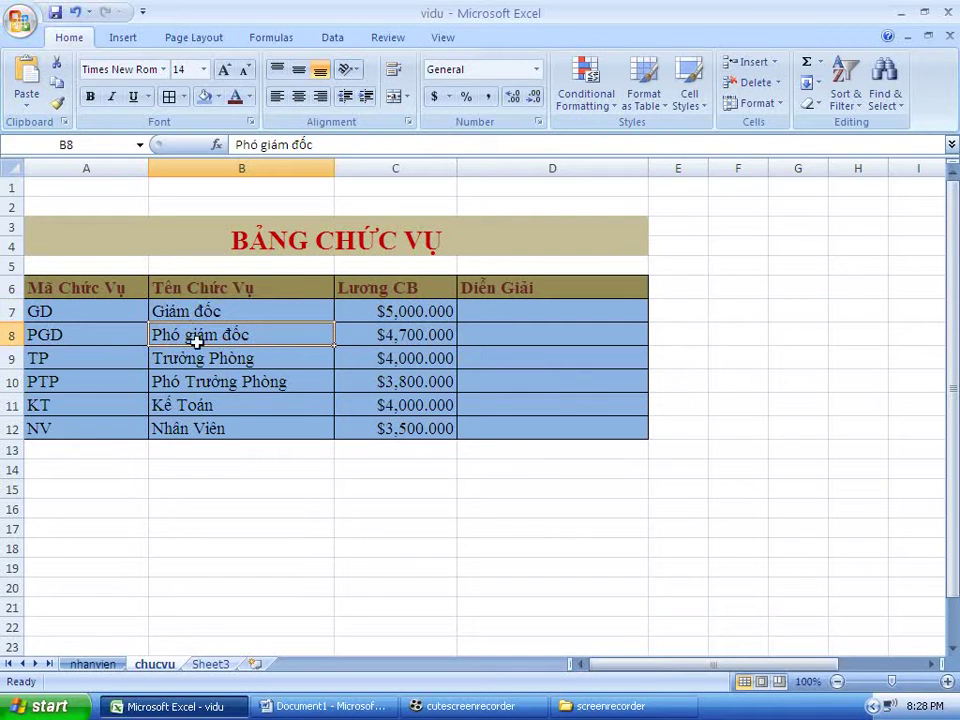
pyautogui.click(60, 368)
pyautogui.click(190, 360)
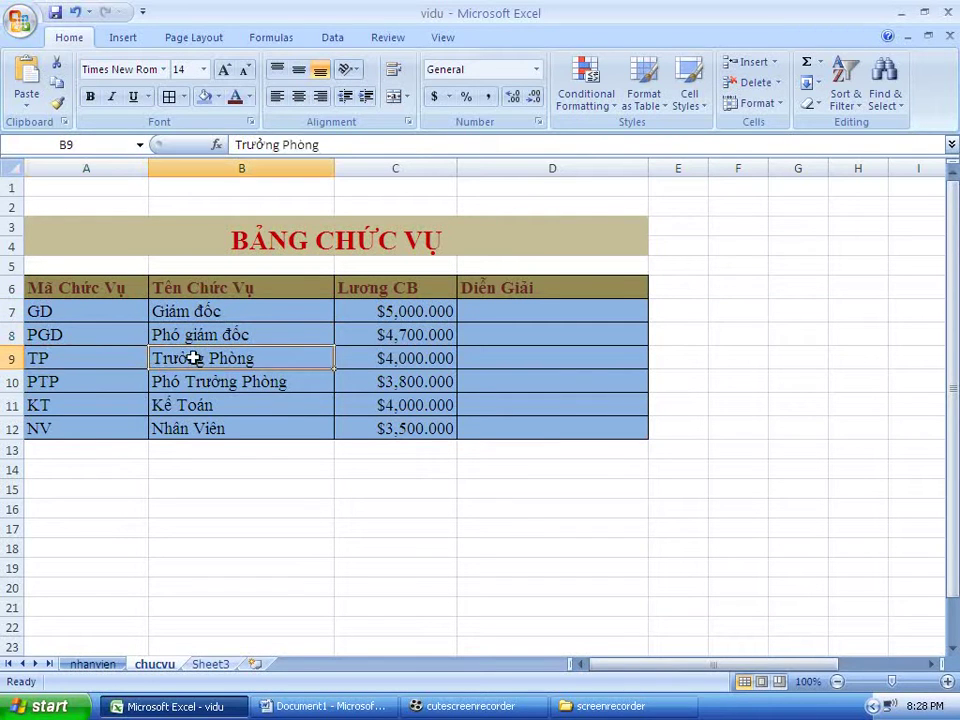
pyautogui.click(56, 381)
pyautogui.click(187, 381)
pyautogui.click(53, 408)
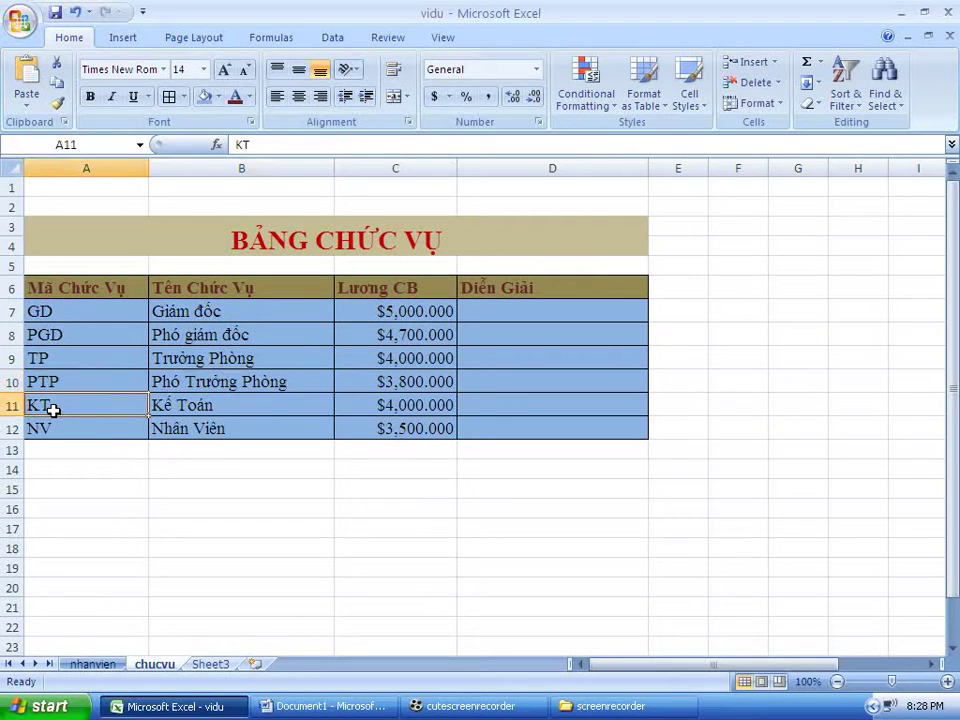
pyautogui.click(186, 405)
pyautogui.click(47, 430)
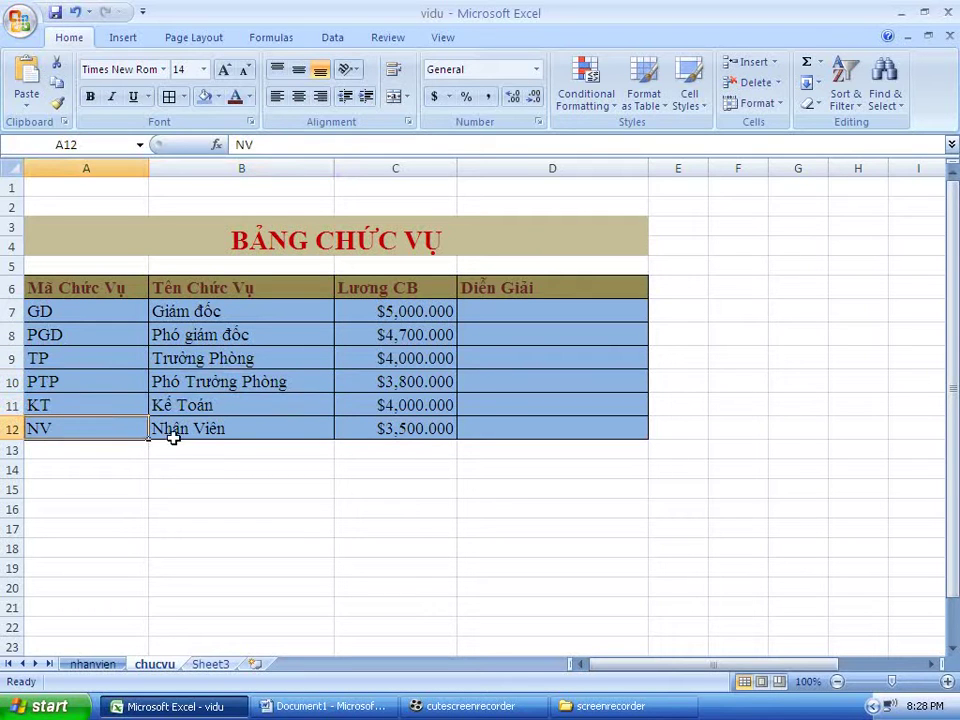
pyautogui.click(283, 427)
# Select the Lương CB base salaries in C7:C12.
pyautogui.moveTo(412, 315); pyautogui.dragTo(397, 422)
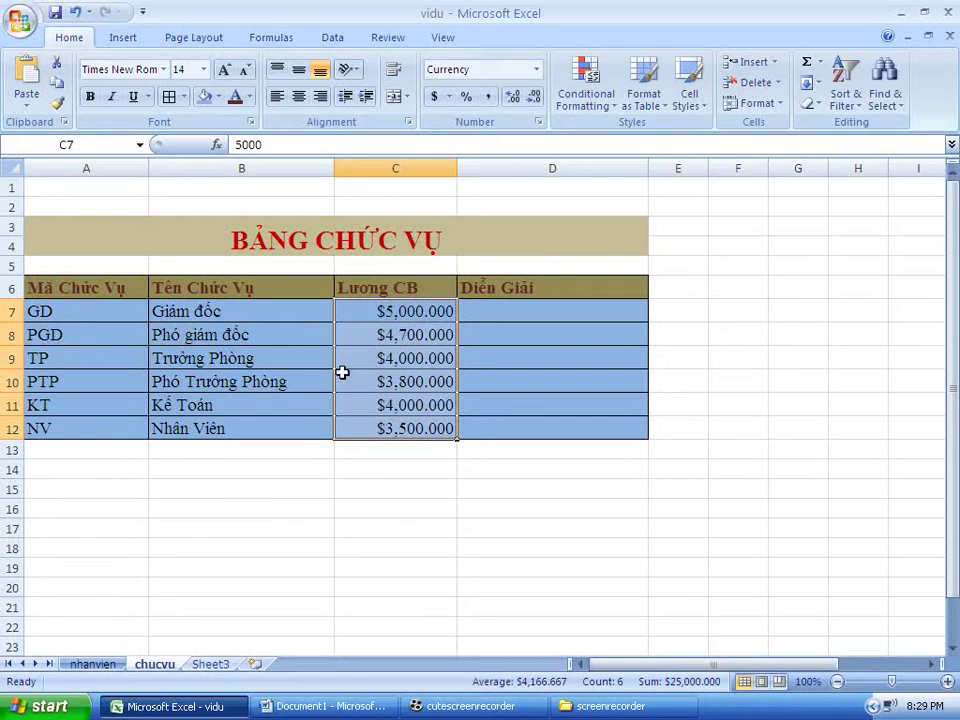
pyautogui.click(390, 358)
pyautogui.moveTo(407, 311); pyautogui.dragTo(393, 424)
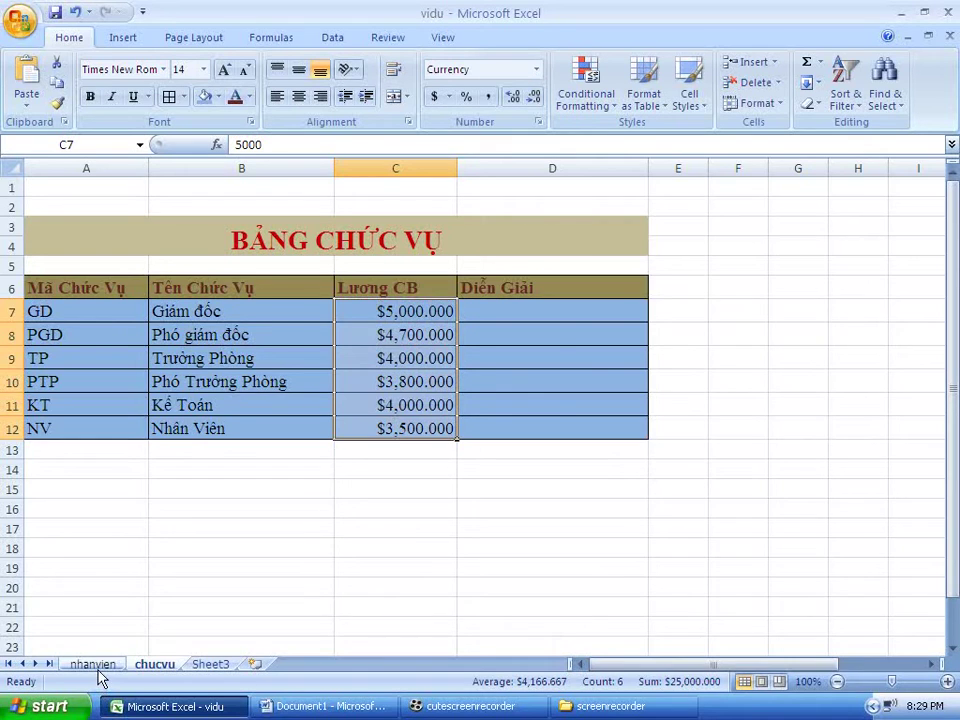
pyautogui.click(93, 664)
# Select the empty Lương cells F7:F18, check the first position codes, then return to Word.
pyautogui.click(676, 337)
pyautogui.moveTo(776, 330); pyautogui.dragTo(793, 587)
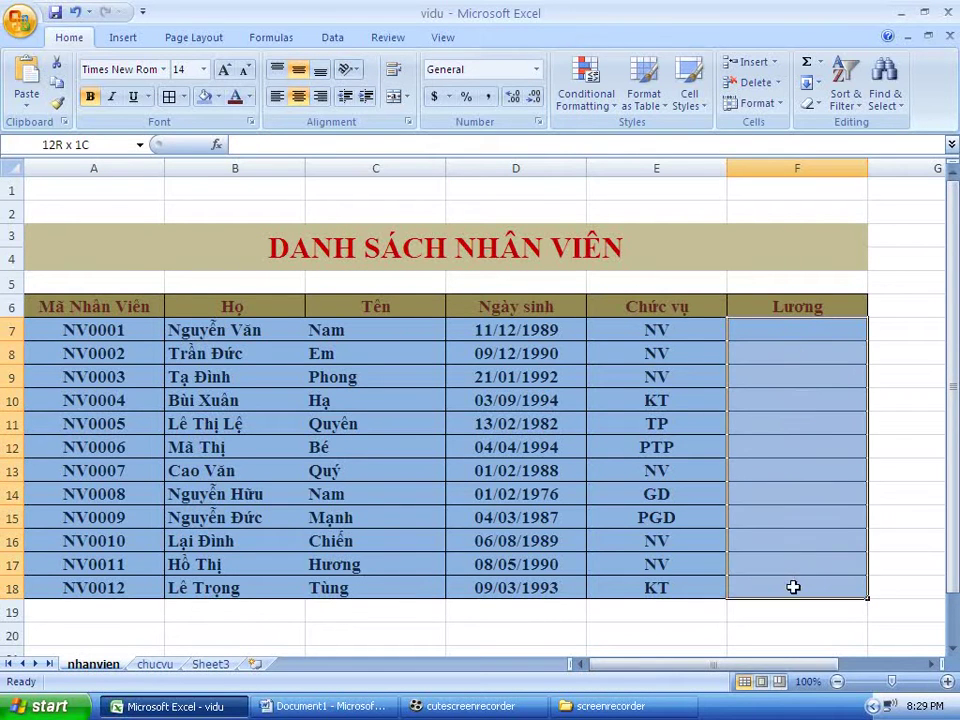
pyautogui.click(669, 336)
pyautogui.press('Return')
pyautogui.click(665, 337)
pyautogui.click(666, 353)
pyautogui.click(666, 330)
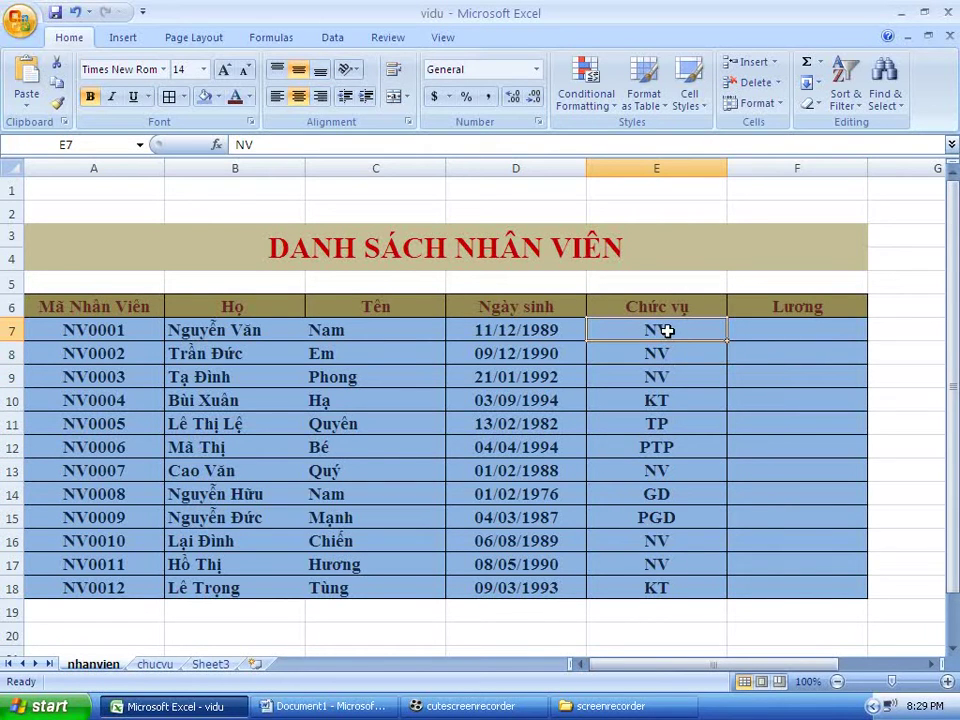
pyautogui.click(799, 332)
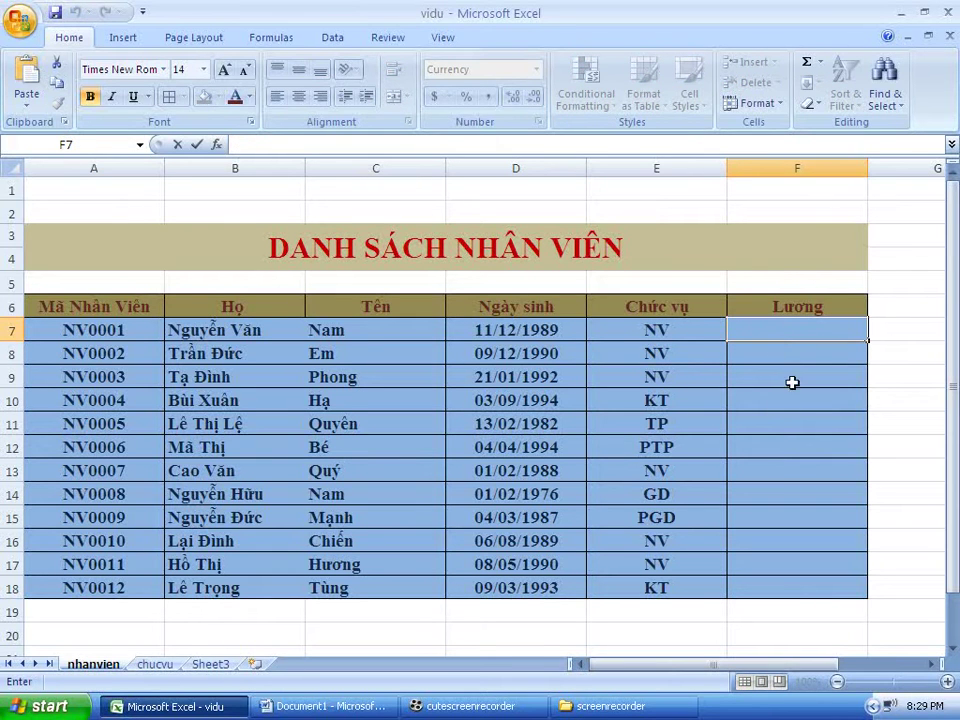
pyautogui.click(322, 706)
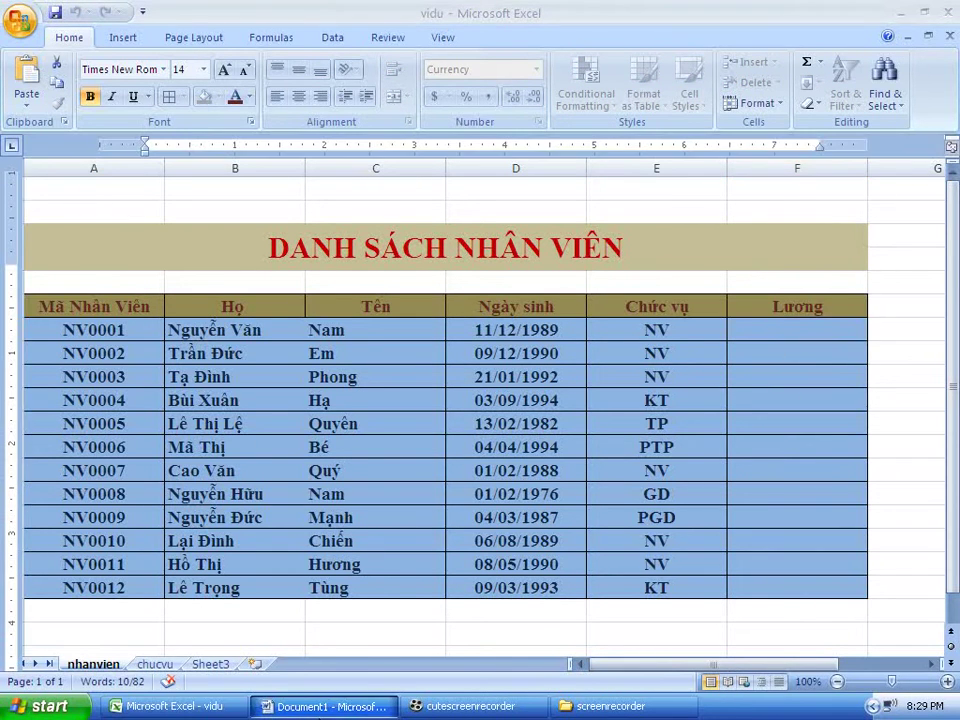
# Change the VLOOKUP syntax line's highlight from green to magenta.
pyautogui.scroll(-1, 493, 471)
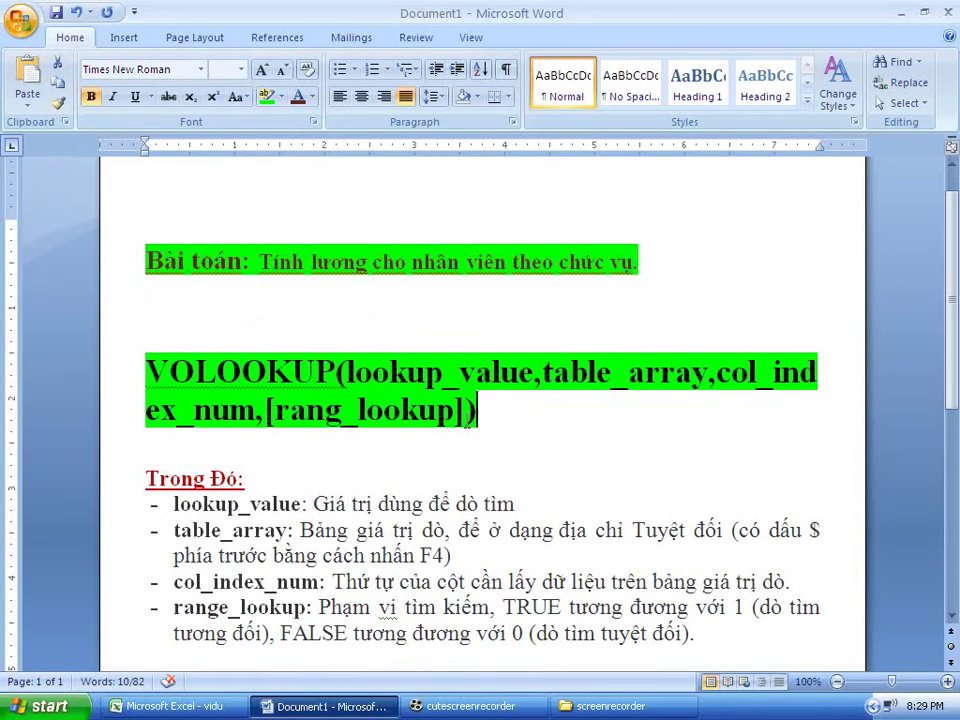
pyautogui.moveTo(484, 410); pyautogui.dragTo(146, 372)
pyautogui.click(176, 370)
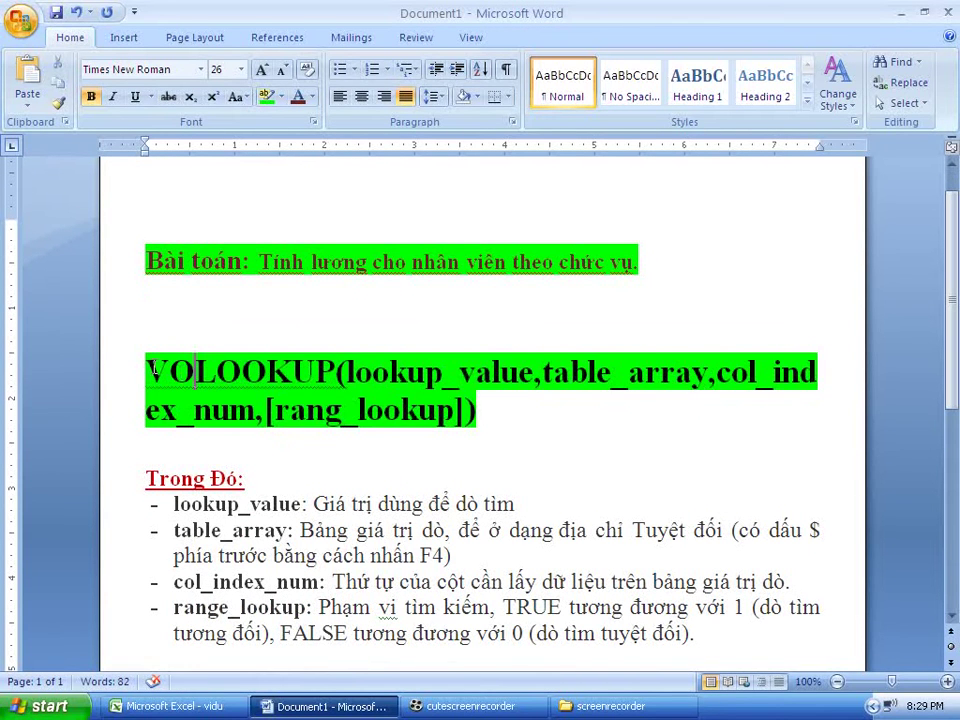
pyautogui.moveTo(407, 400); pyautogui.dragTo(484, 407)
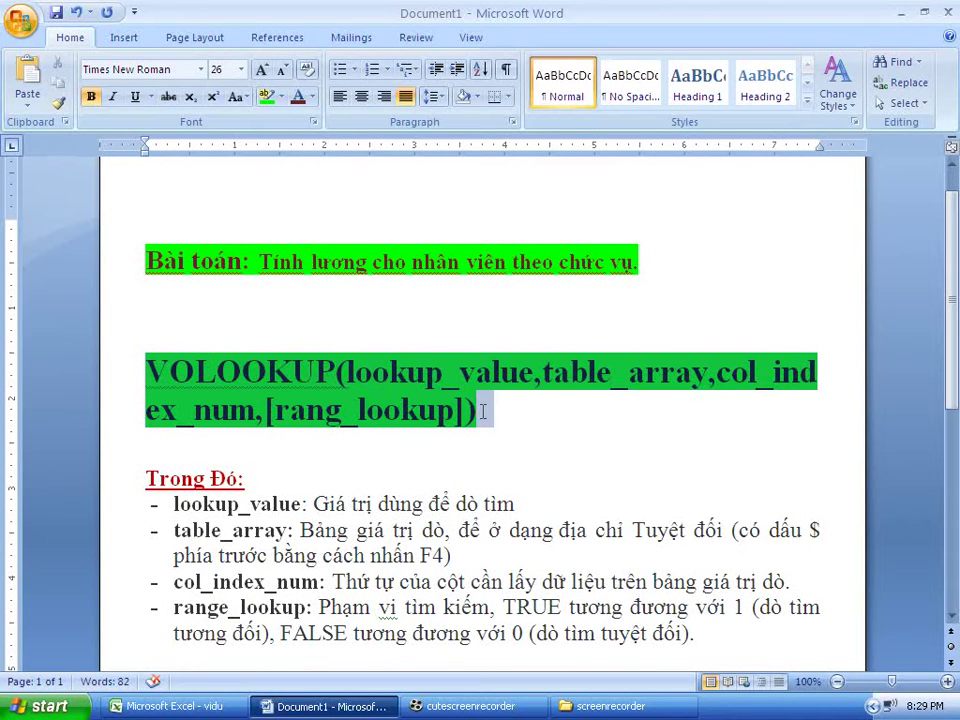
pyautogui.click(282, 96)
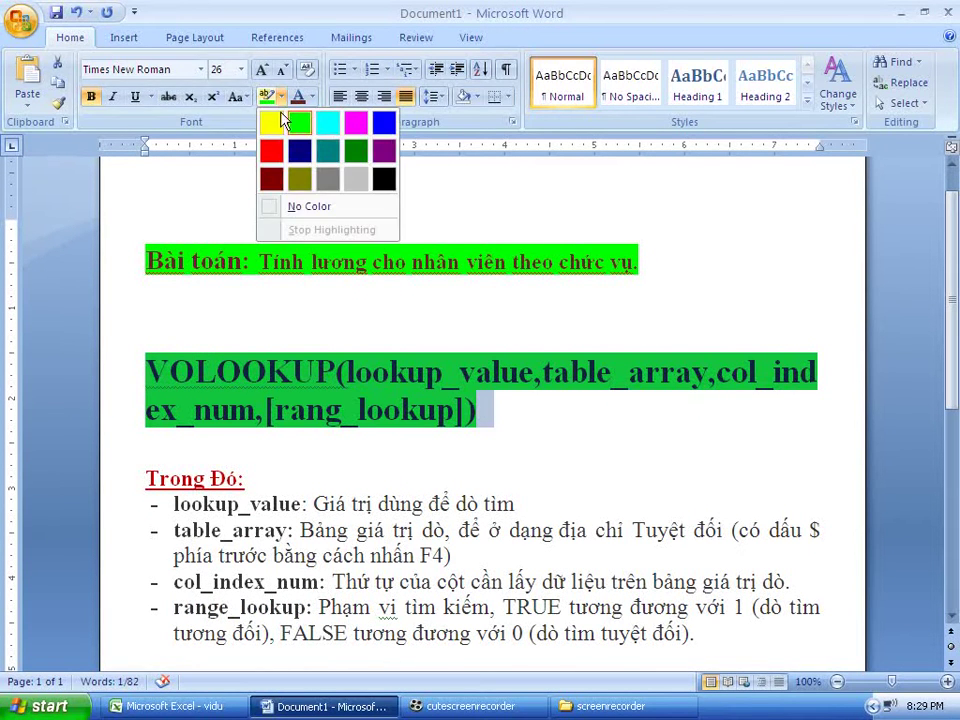
pyautogui.click(356, 122)
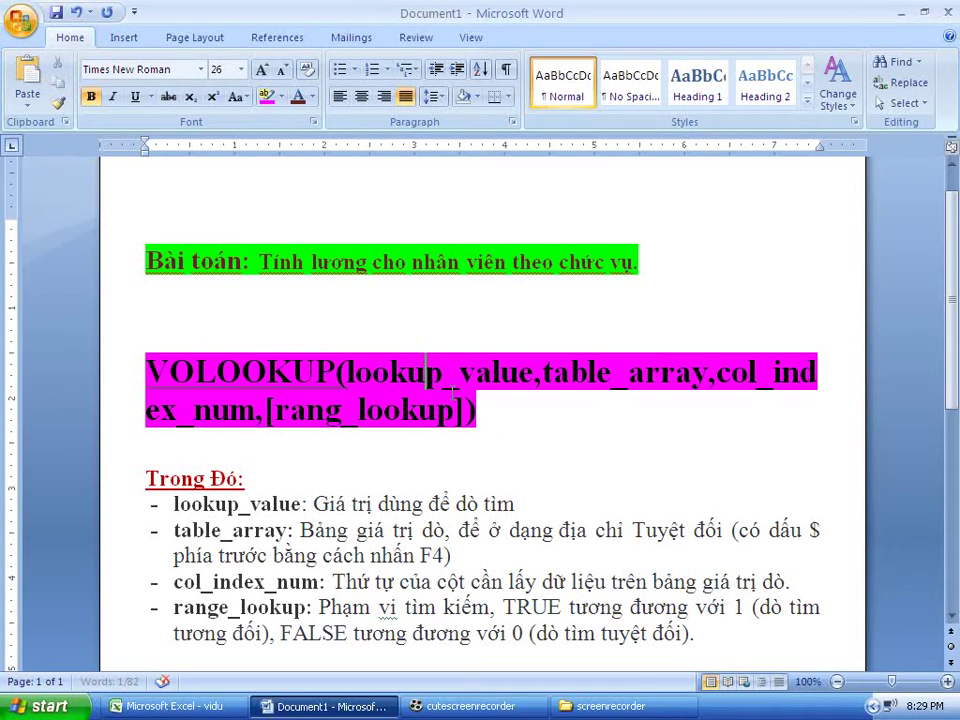
pyautogui.click(478, 414)
pyautogui.moveTo(478, 414); pyautogui.dragTo(166, 370)
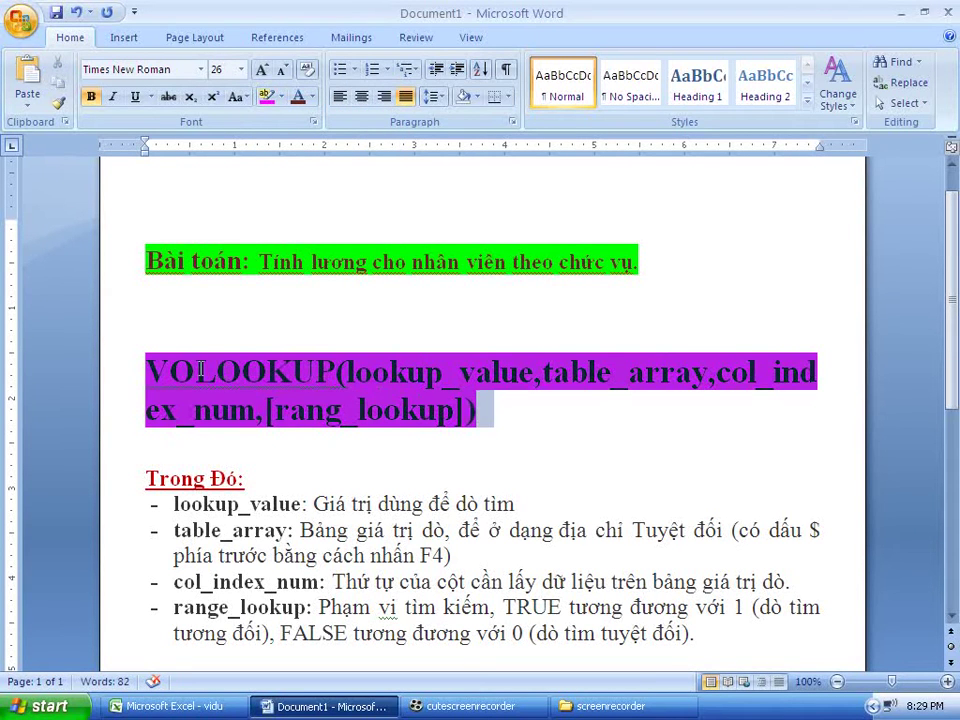
pyautogui.click(336, 378)
# Go over the lookup_value, table_array, col_index_num and range_lookup explanations.
pyautogui.scroll(-1, 394, 360)
pyautogui.scroll(-1, 249, 304)
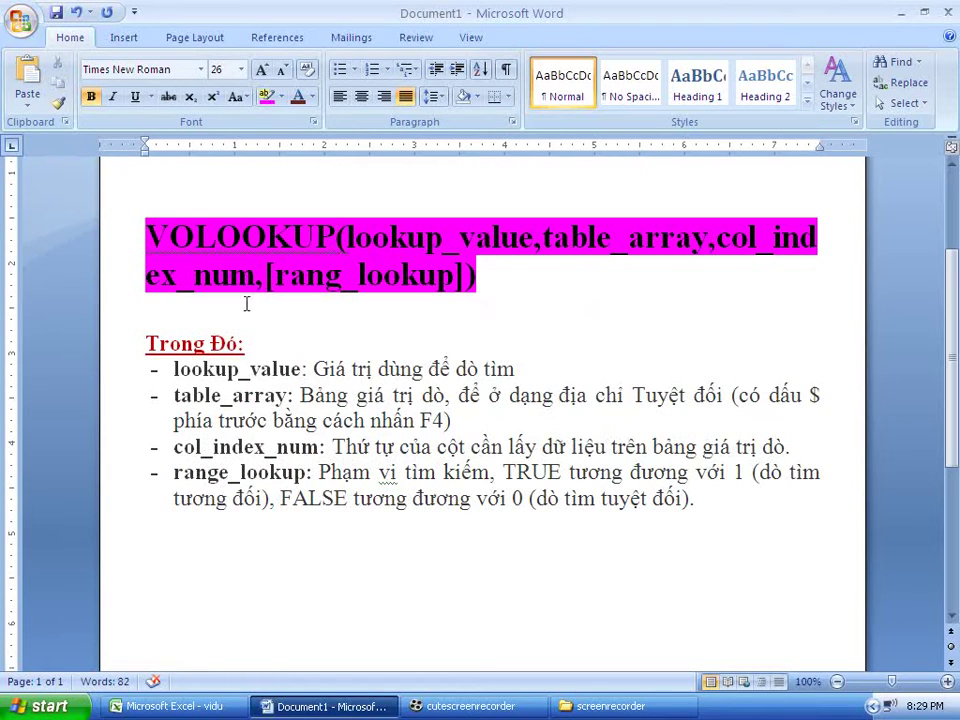
pyautogui.moveTo(338, 237)
pyautogui.mouseDown()
pyautogui.moveTo(530, 240)
pyautogui.moveTo(690, 309)
pyautogui.mouseUp()
pyautogui.scroll(-1, 146, 372)
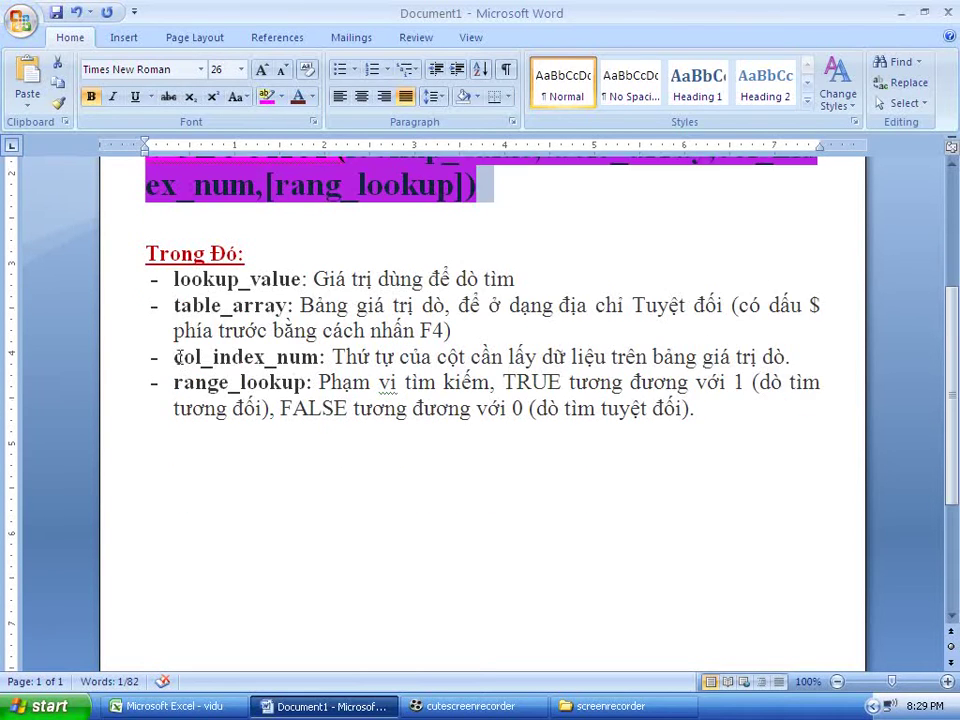
pyautogui.scroll(-1, 138, 216)
pyautogui.moveTo(177, 240); pyautogui.dragTo(509, 233)
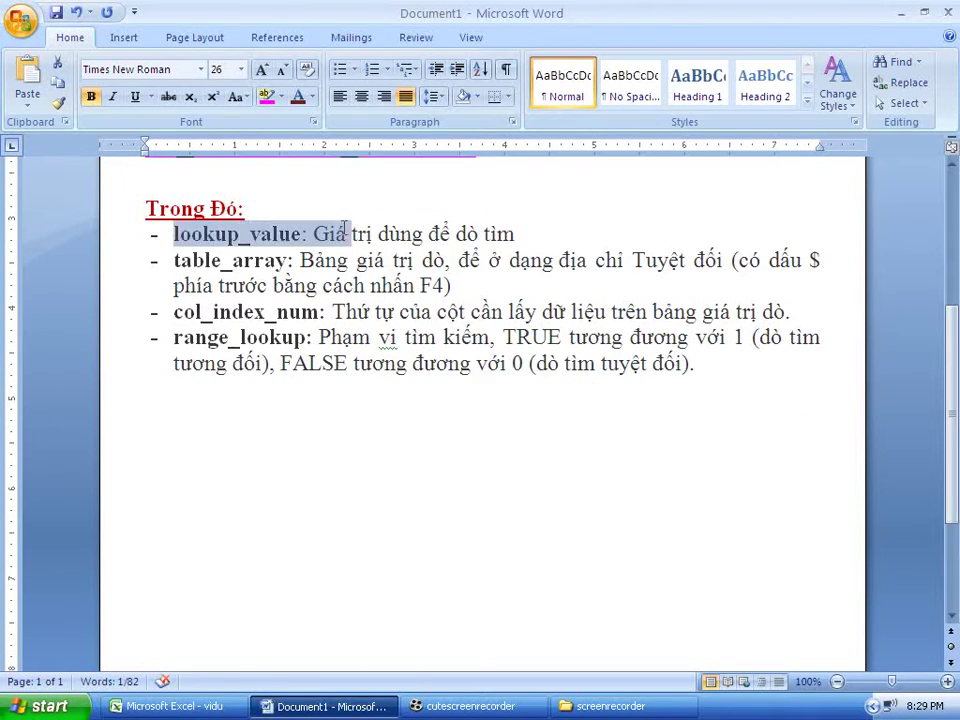
pyautogui.moveTo(174, 260)
pyautogui.mouseDown()
pyautogui.moveTo(696, 262)
pyautogui.moveTo(765, 276)
pyautogui.mouseUp()
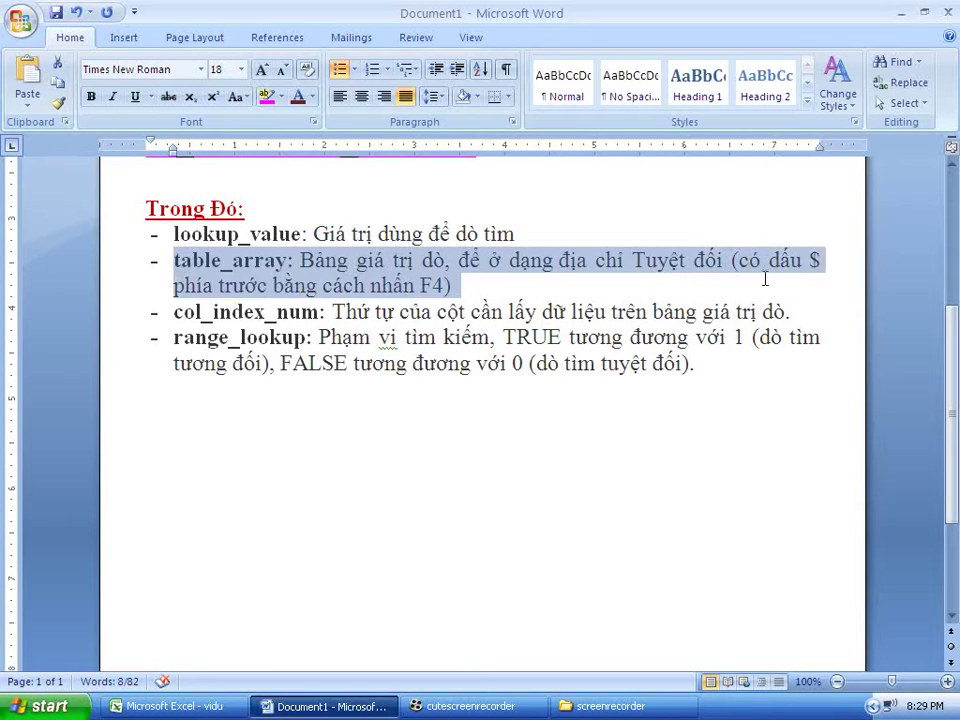
pyautogui.click(503, 311)
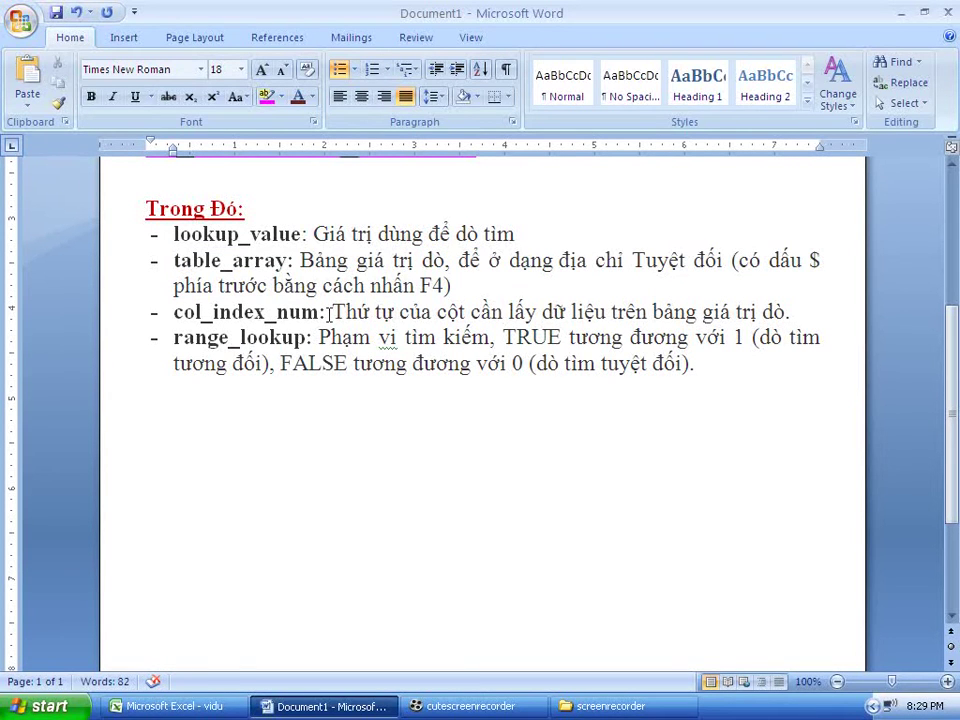
pyautogui.moveTo(335, 312); pyautogui.dragTo(788, 312)
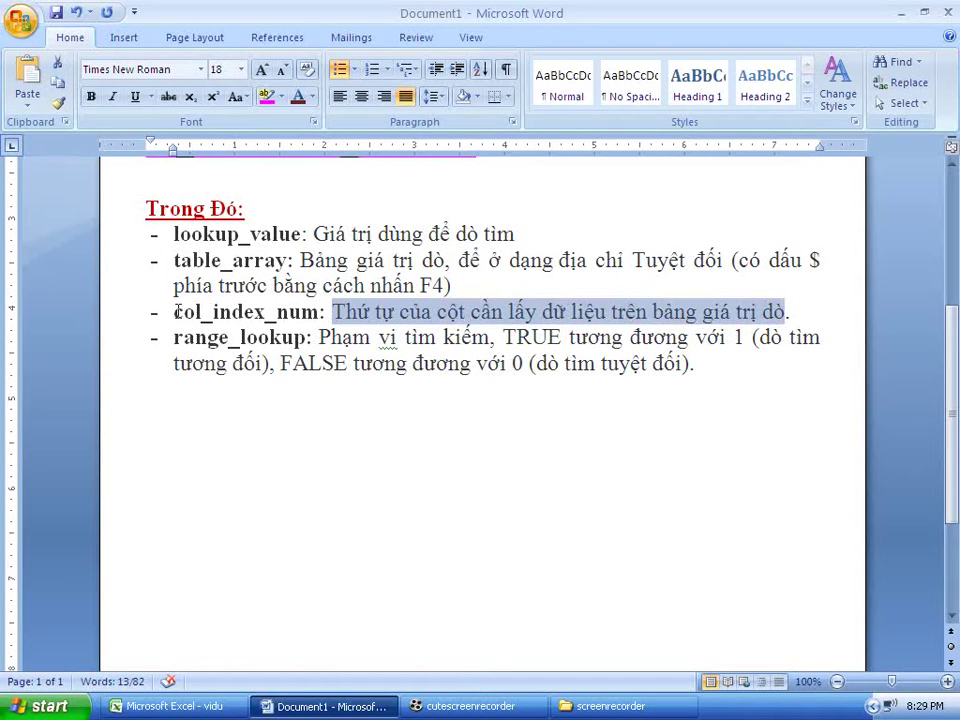
pyautogui.moveTo(175, 312); pyautogui.dragTo(331, 312)
pyautogui.moveTo(175, 337)
pyautogui.mouseDown()
pyautogui.moveTo(697, 337)
pyautogui.moveTo(725, 358)
pyautogui.mouseUp()
pyautogui.click(623, 383)
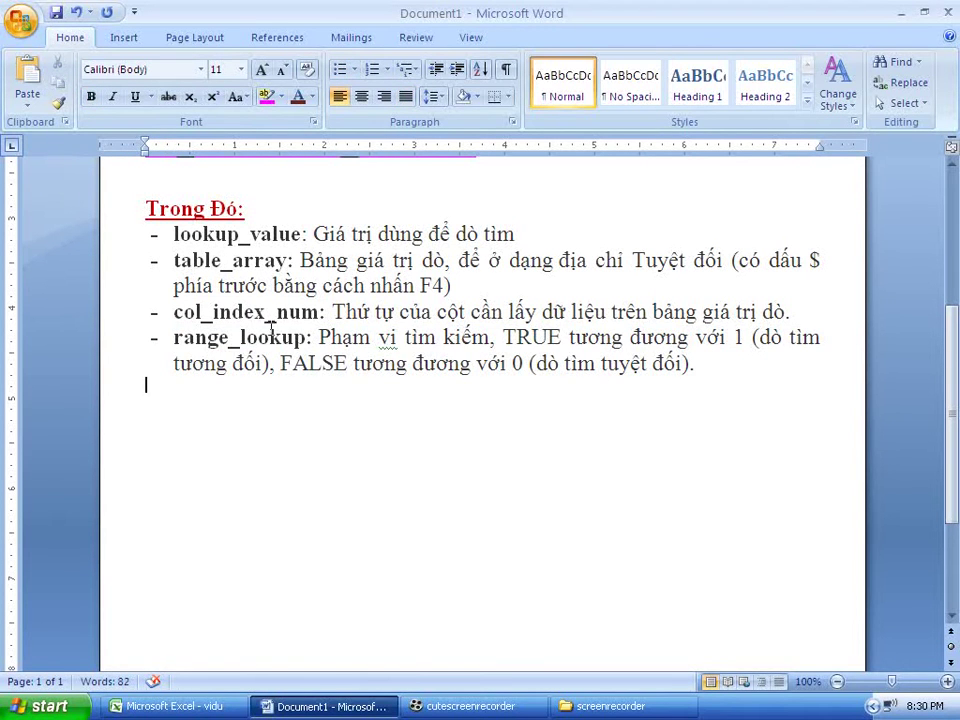
# Scroll back up to the syntax line and return to the Excel employee list.
pyautogui.scroll(2, 263, 363)
pyautogui.scroll(1, 263, 363)
pyautogui.moveTo(336, 237); pyautogui.dragTo(152, 238)
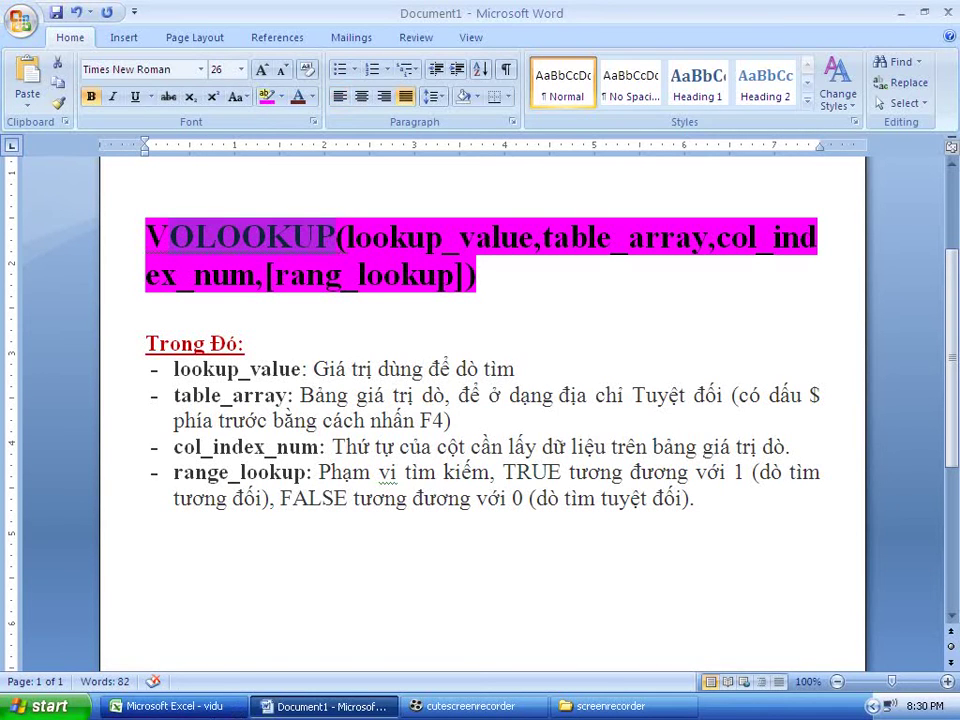
pyautogui.click(175, 706)
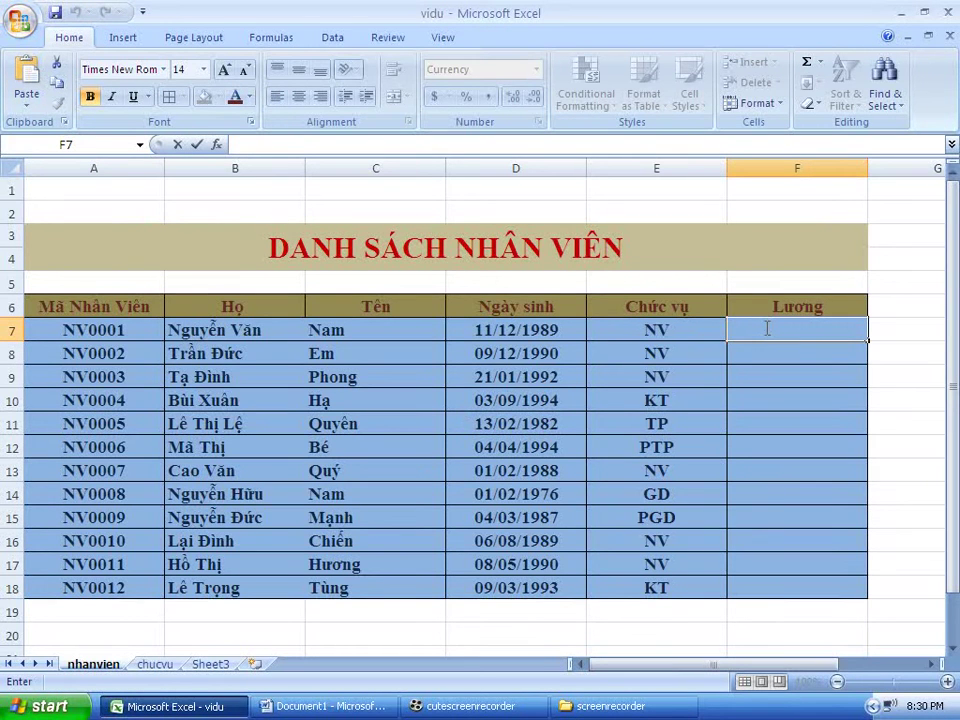
# In F7, type =VLOOKUP(nhanvien!E7, using E7's position code as the lookup value.
pyautogui.write('=')
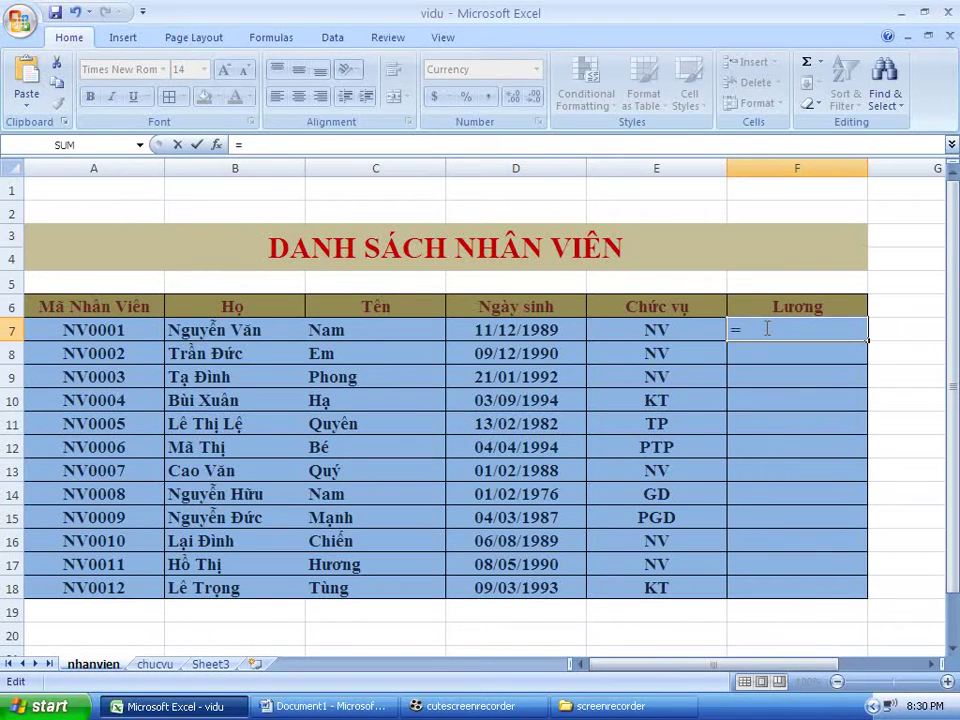
pyautogui.write('VLOOKUP(')
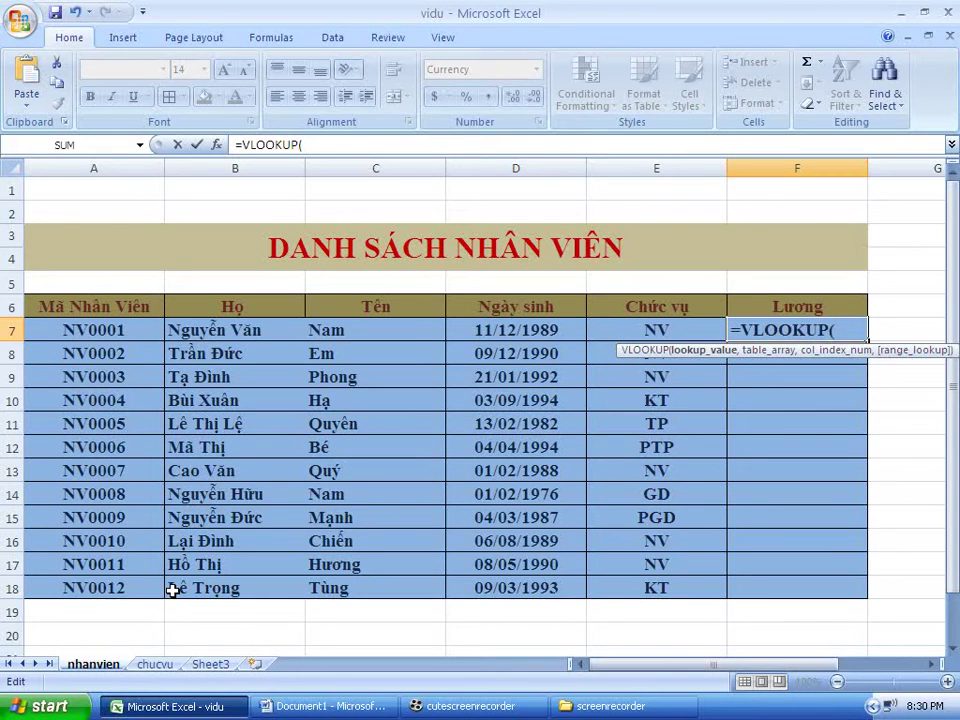
pyautogui.write('nhanvien')
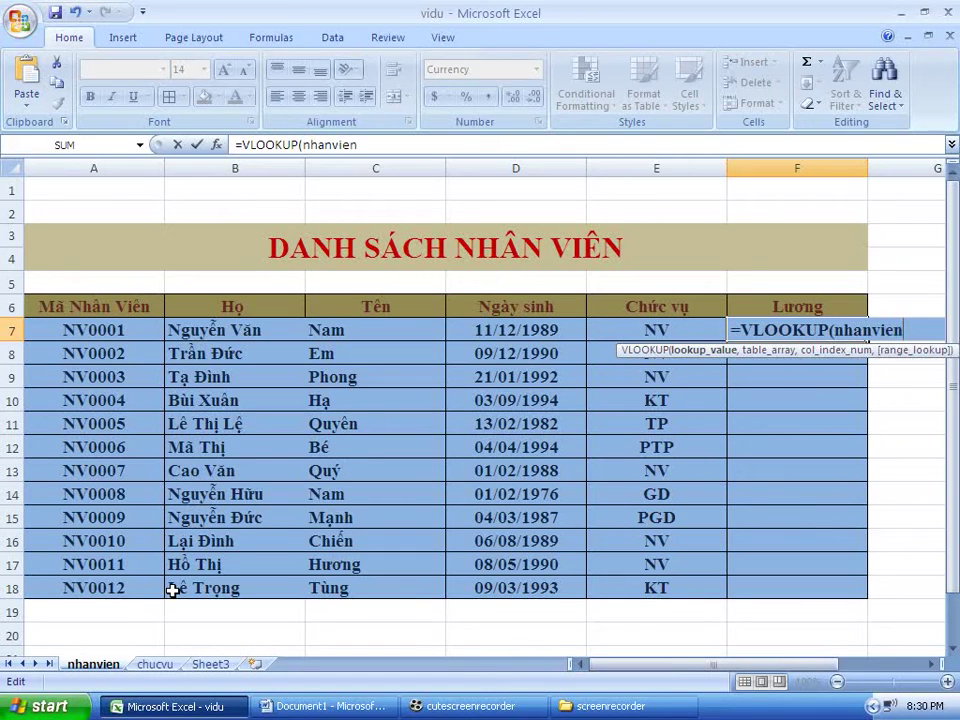
pyautogui.write('!')
pyautogui.click(640, 334)
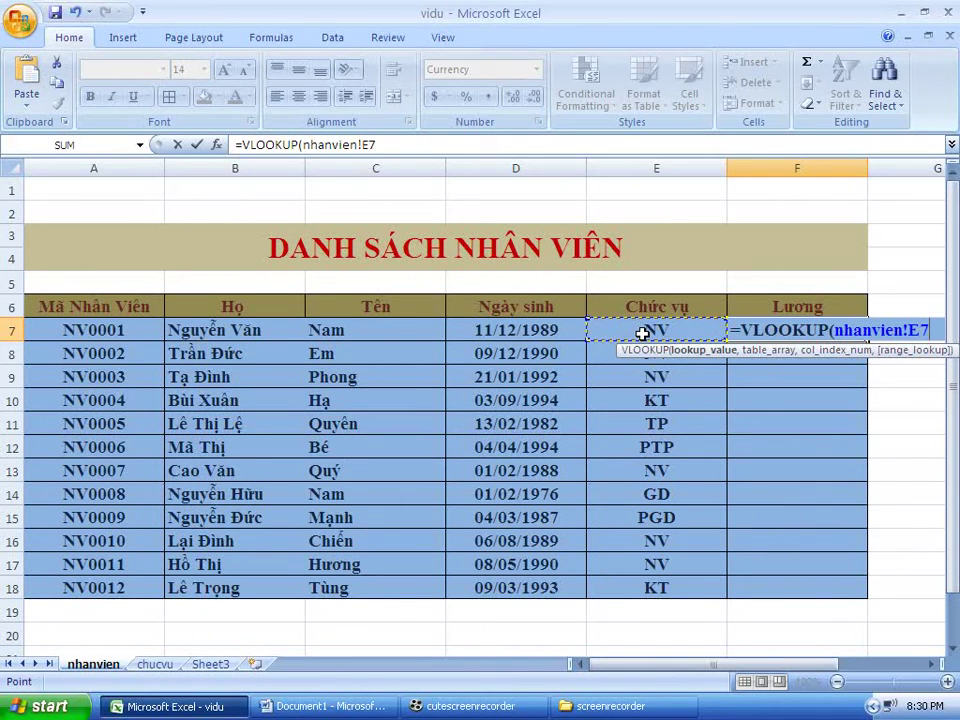
pyautogui.write(',')
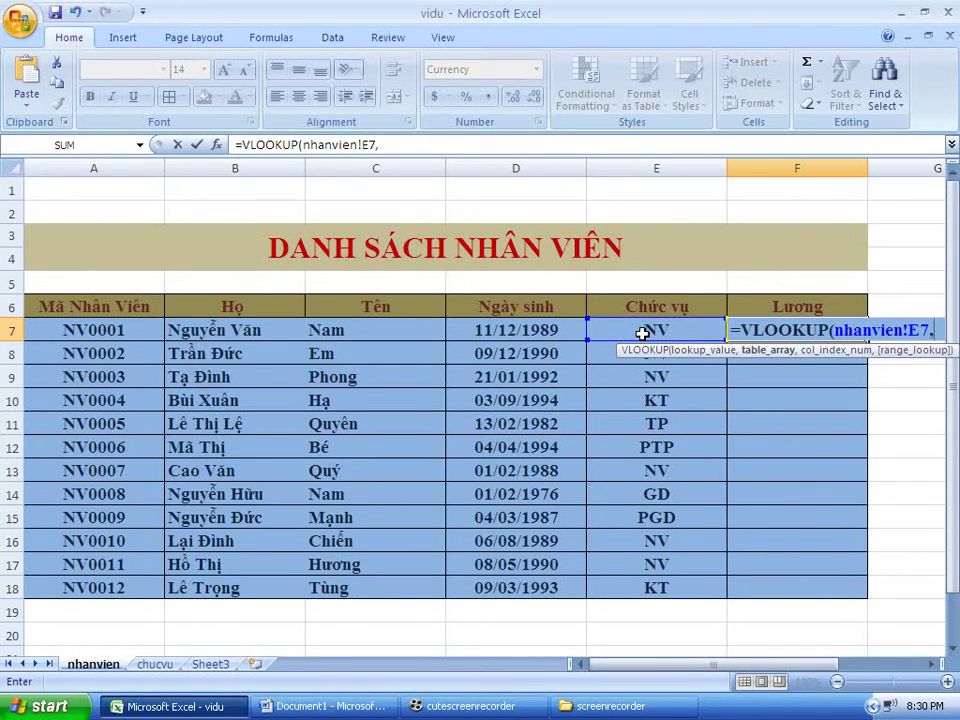
# Add chucvu!$A$7:$C$12 as the table array, made absolute with F4, followed by a comma.
pyautogui.click(158, 666)
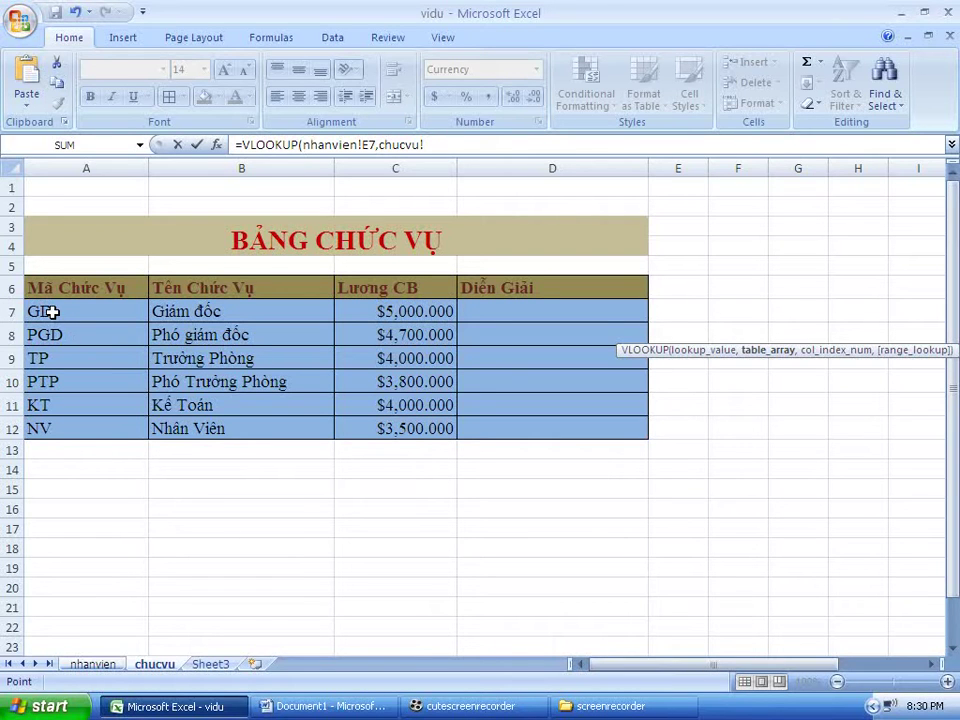
pyautogui.moveTo(47, 311); pyautogui.dragTo(403, 427)
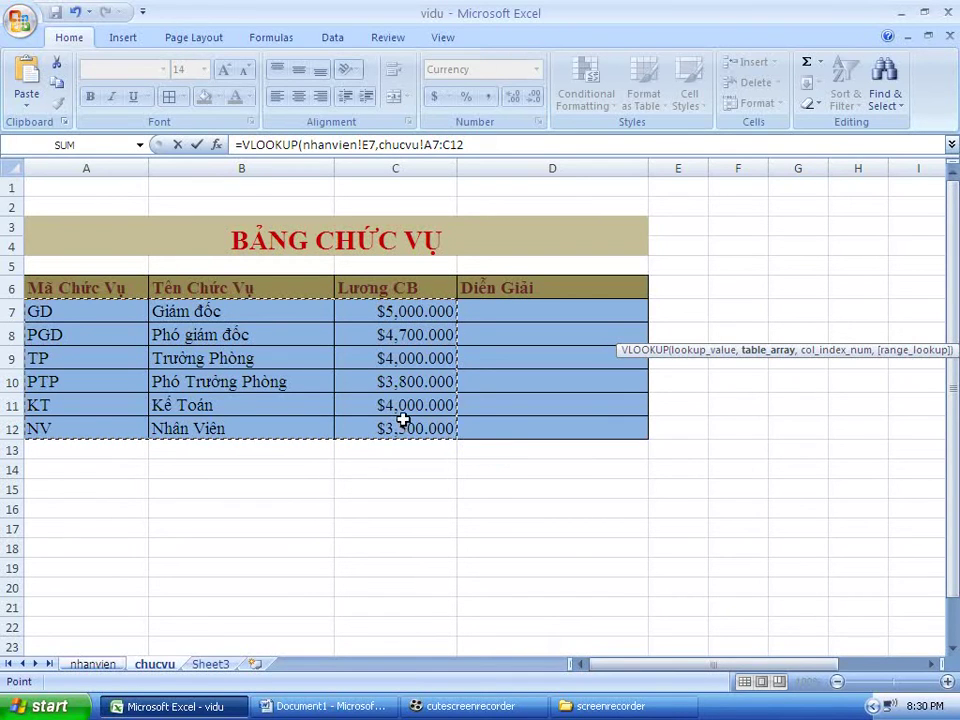
pyautogui.click(422, 145)
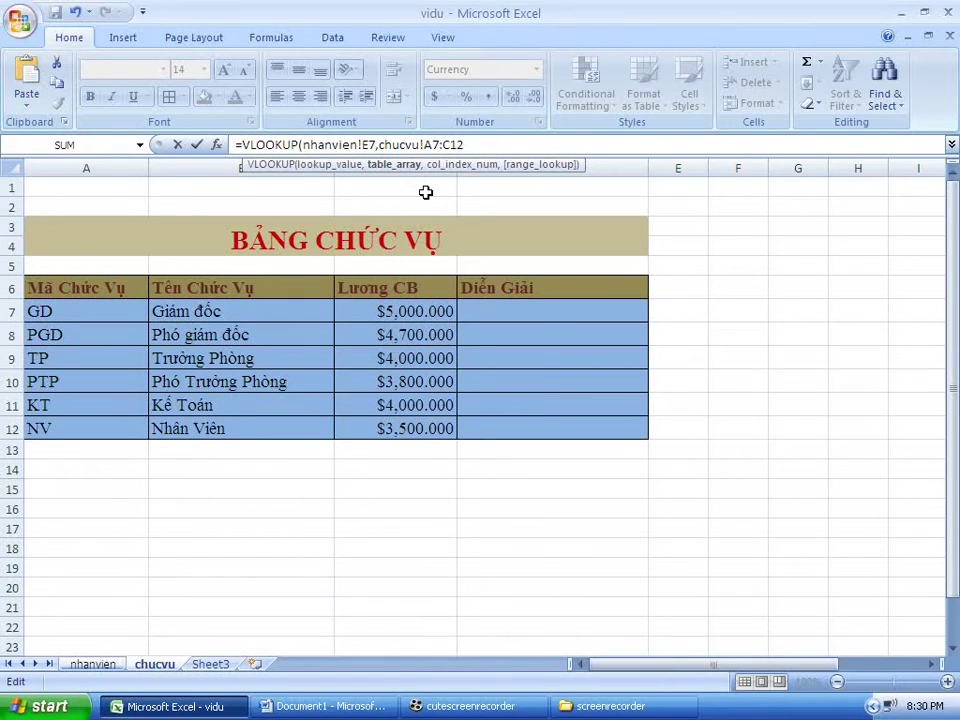
pyautogui.press('F4')
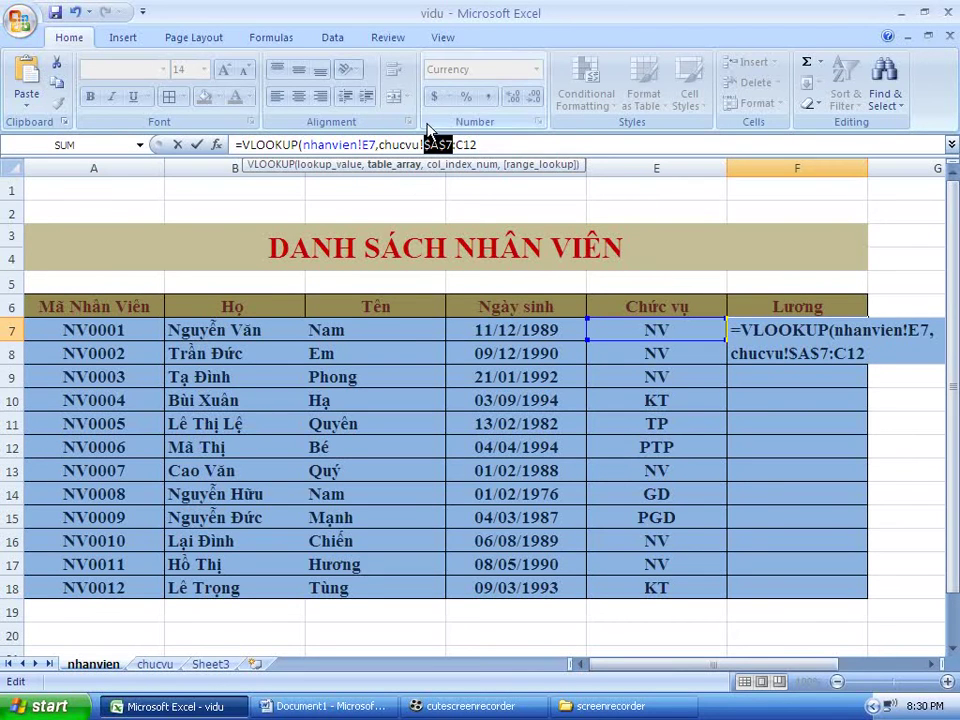
pyautogui.click(462, 145)
pyautogui.press('F4')
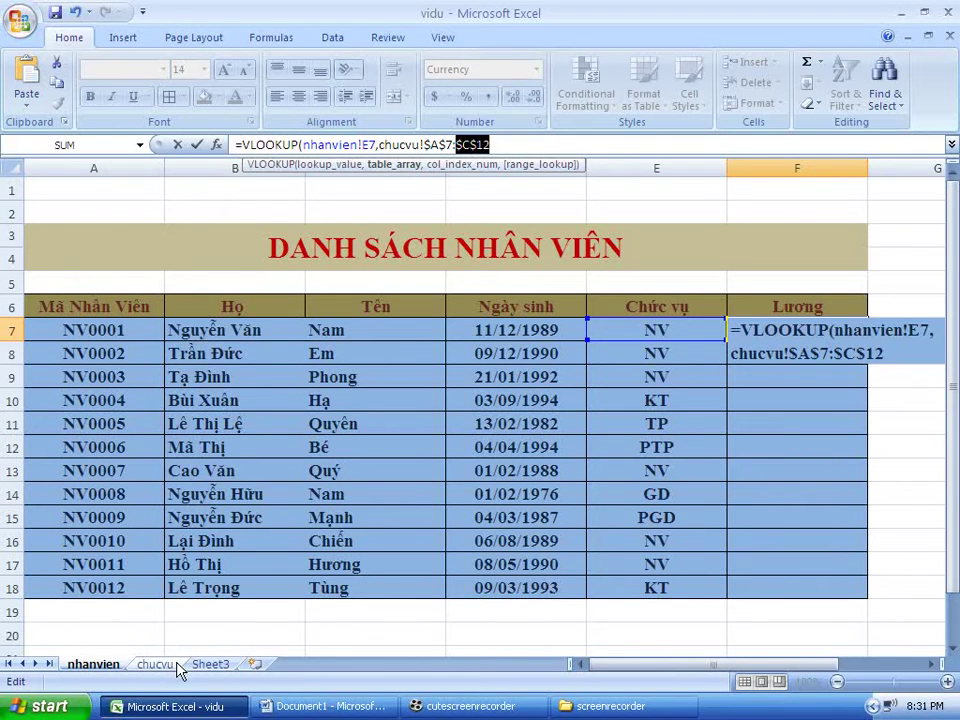
pyautogui.click(510, 148)
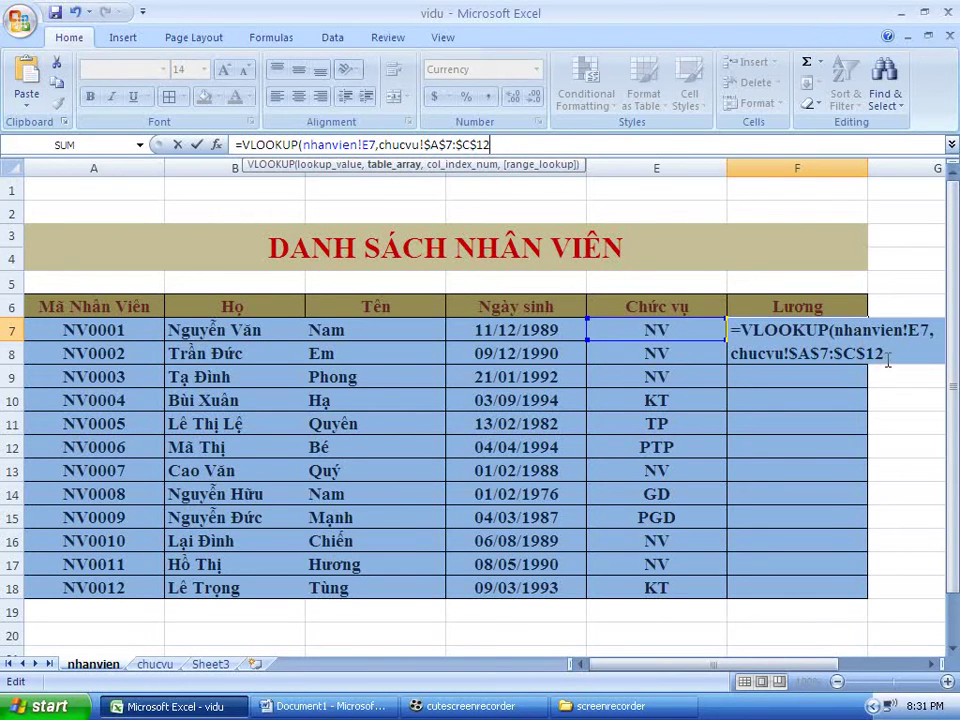
pyautogui.click(886, 355)
pyautogui.write(',')
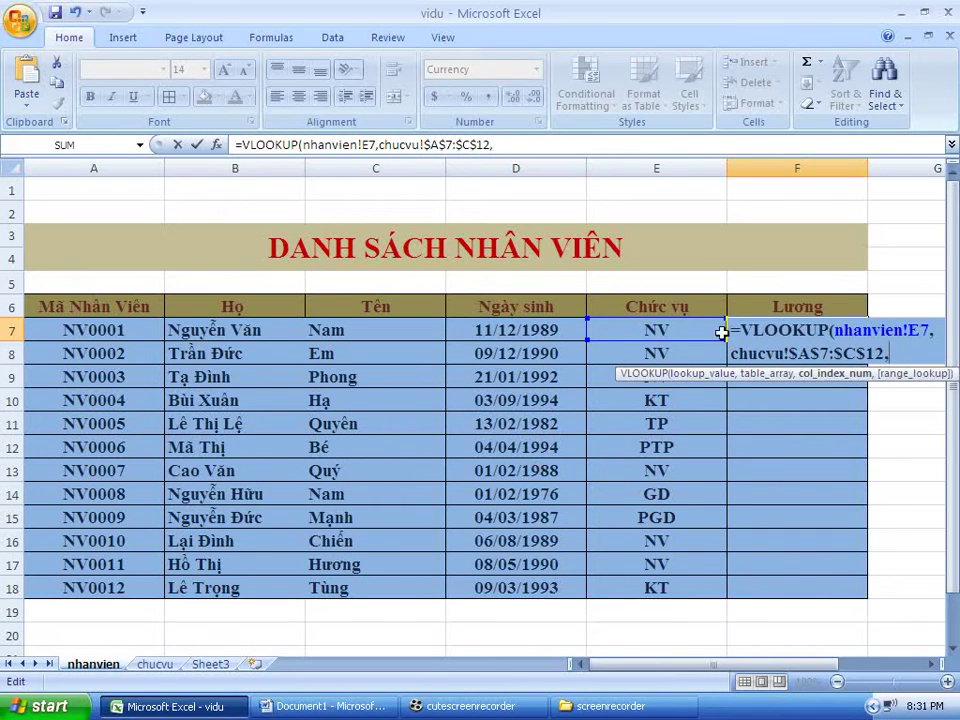
# Remove the stray chucvu references after $C$12 and add column index 3 to the formula.
pyautogui.click(155, 664)
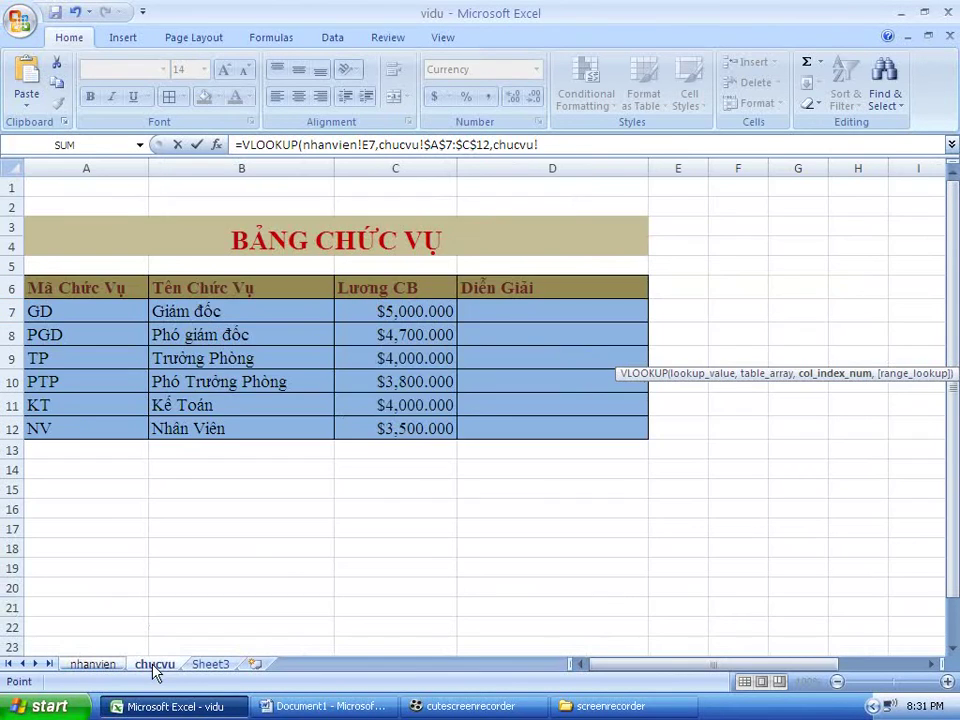
pyautogui.moveTo(69, 287); pyautogui.dragTo(74, 421)
pyautogui.moveTo(73, 427); pyautogui.dragTo(80, 290)
pyautogui.moveTo(201, 297); pyautogui.dragTo(230, 428)
pyautogui.moveTo(386, 310); pyautogui.dragTo(386, 418)
pyautogui.click(399, 451)
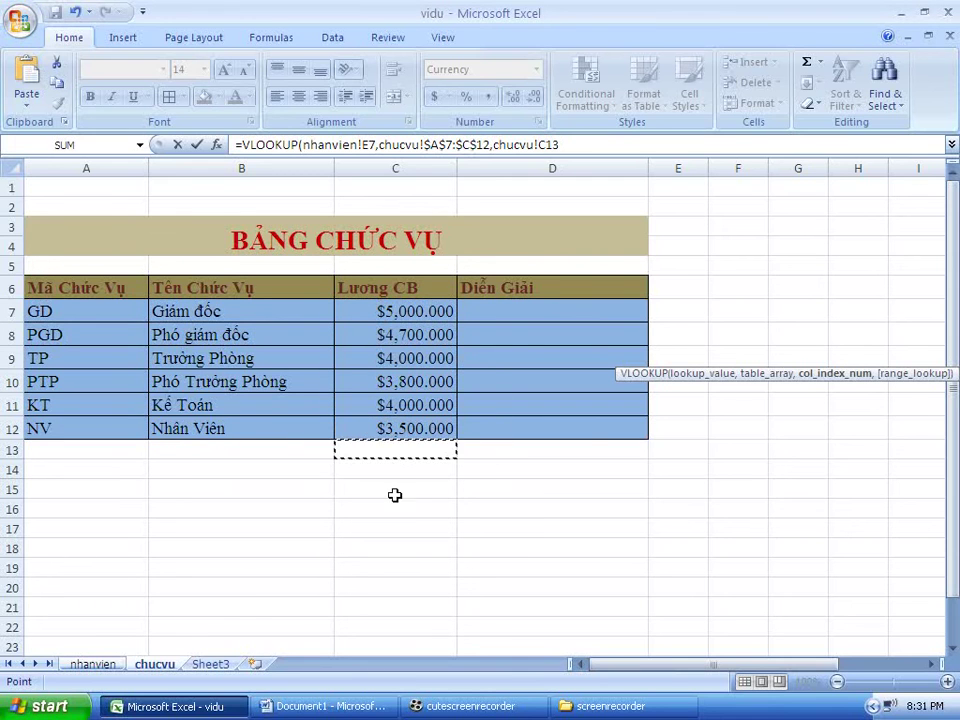
pyautogui.click(582, 142)
pyautogui.press('BackSpace')
pyautogui.press('BackSpace')
pyautogui.press('BackSpace')
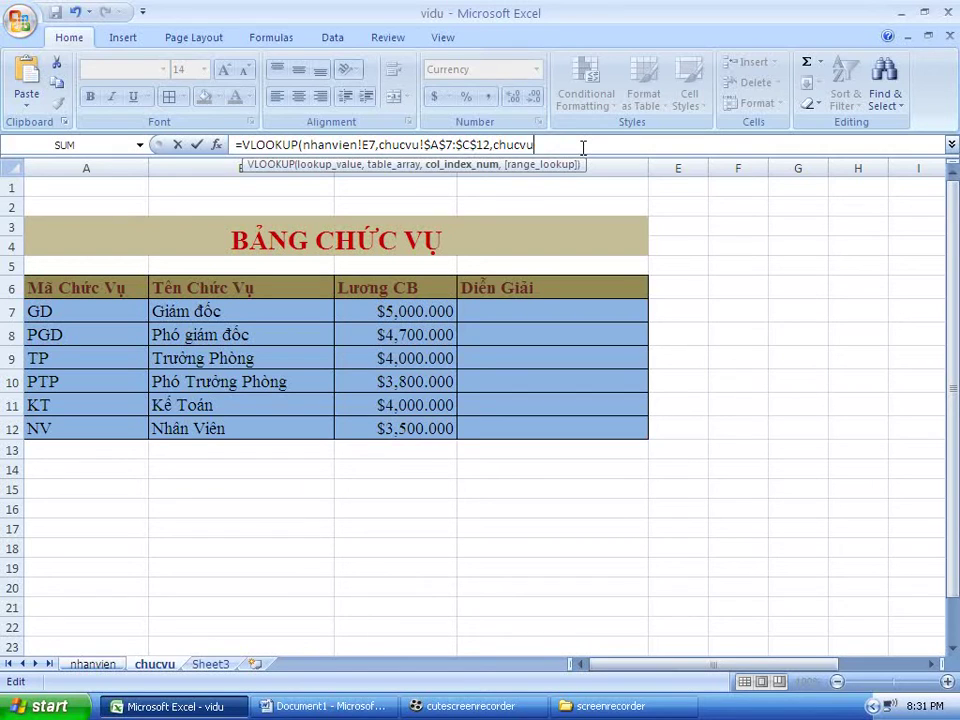
pyautogui.press('BackSpace')
pyautogui.press('BackSpace')
pyautogui.press('BackSpace')
pyautogui.write(',')
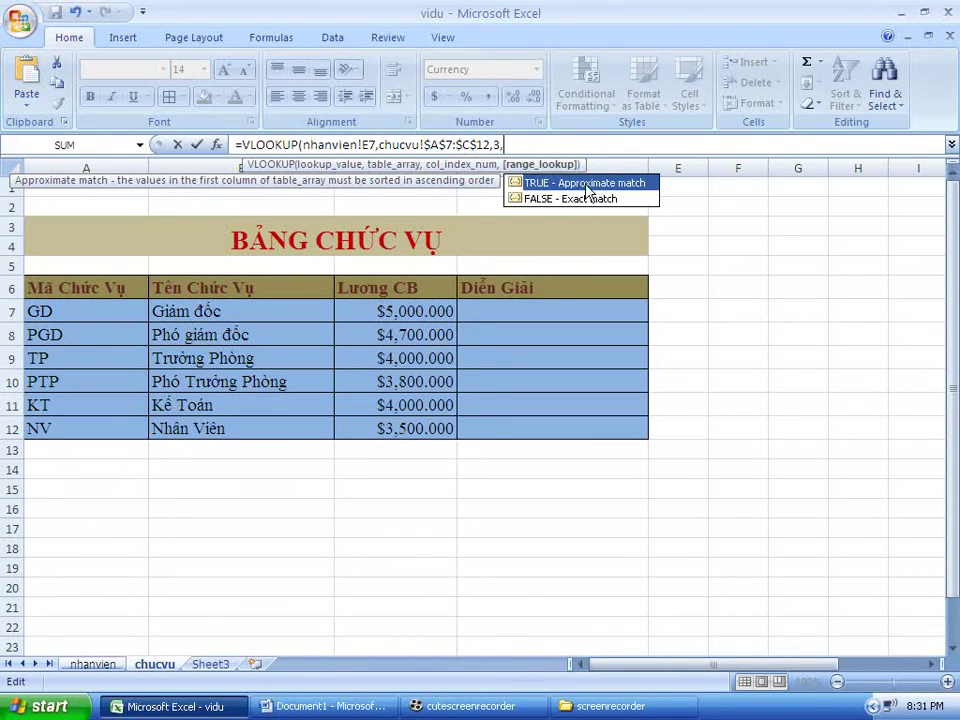
# Check the argument notes in Word, then enter 0 as range_lookup for an exact match.
pyautogui.click(350, 707)
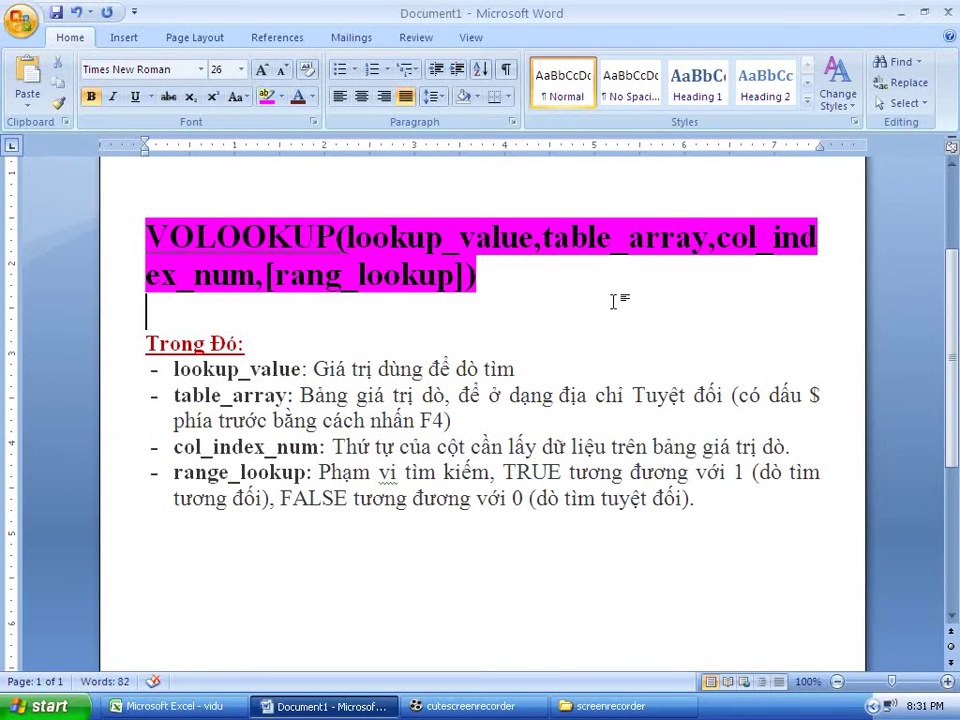
pyautogui.scroll(1, 614, 301)
pyautogui.moveTo(270, 320); pyautogui.dragTo(457, 335)
pyautogui.hotkey('alt', 'Tab')
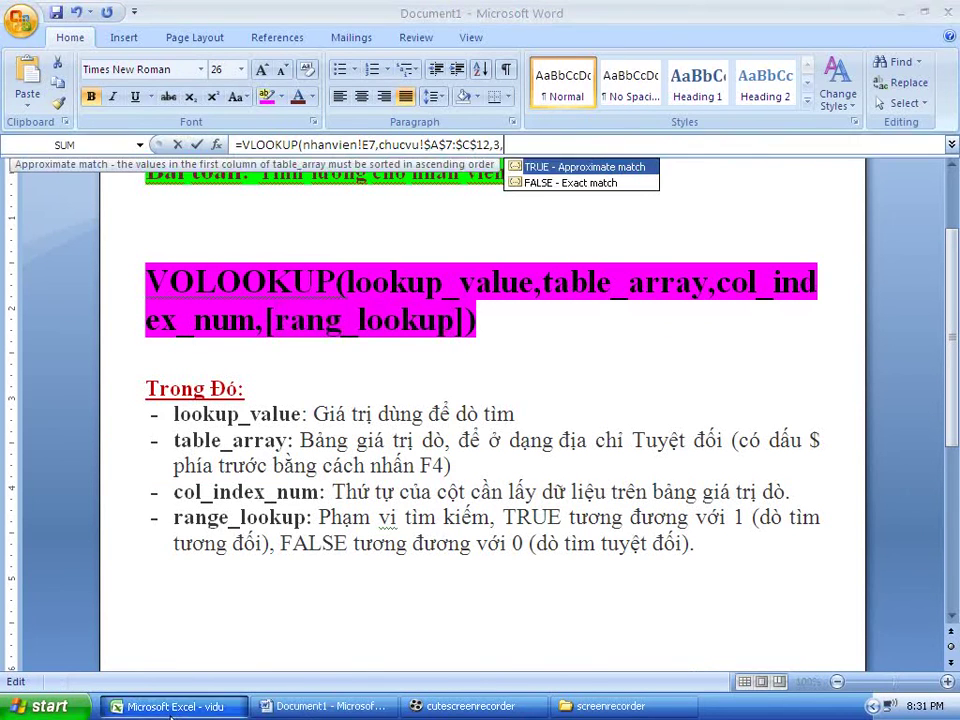
pyautogui.write('0')
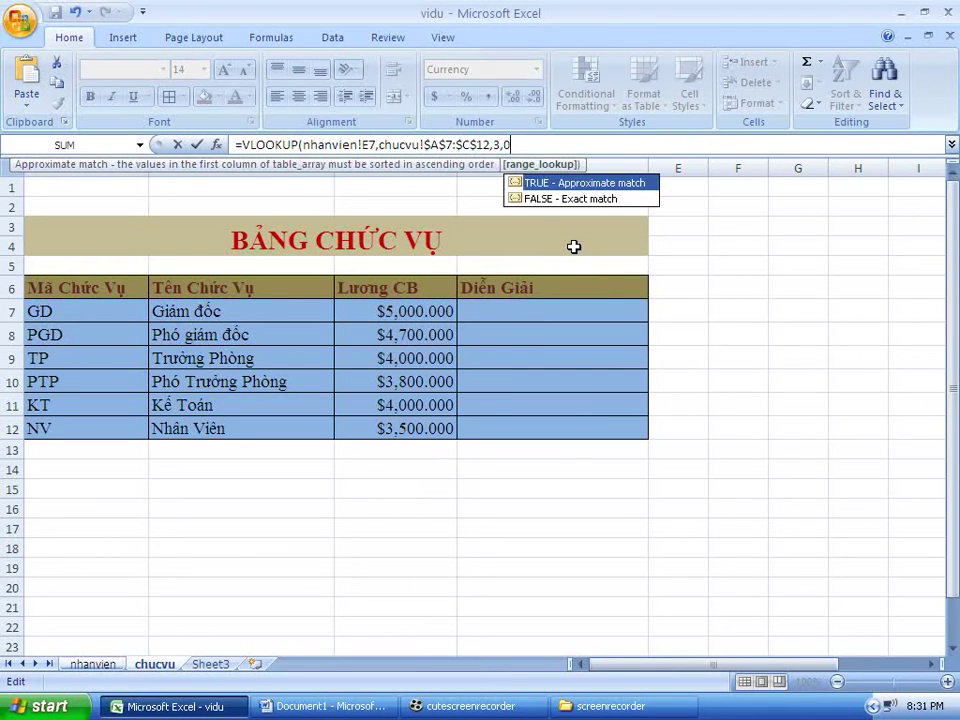
pyautogui.press('Return')
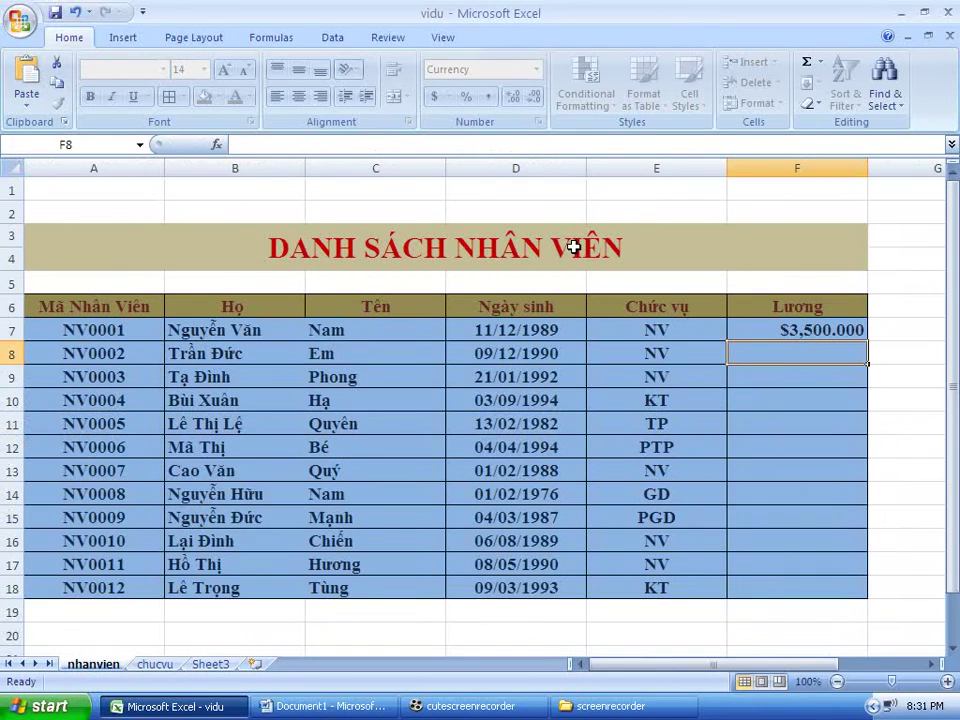
pyautogui.click(820, 329)
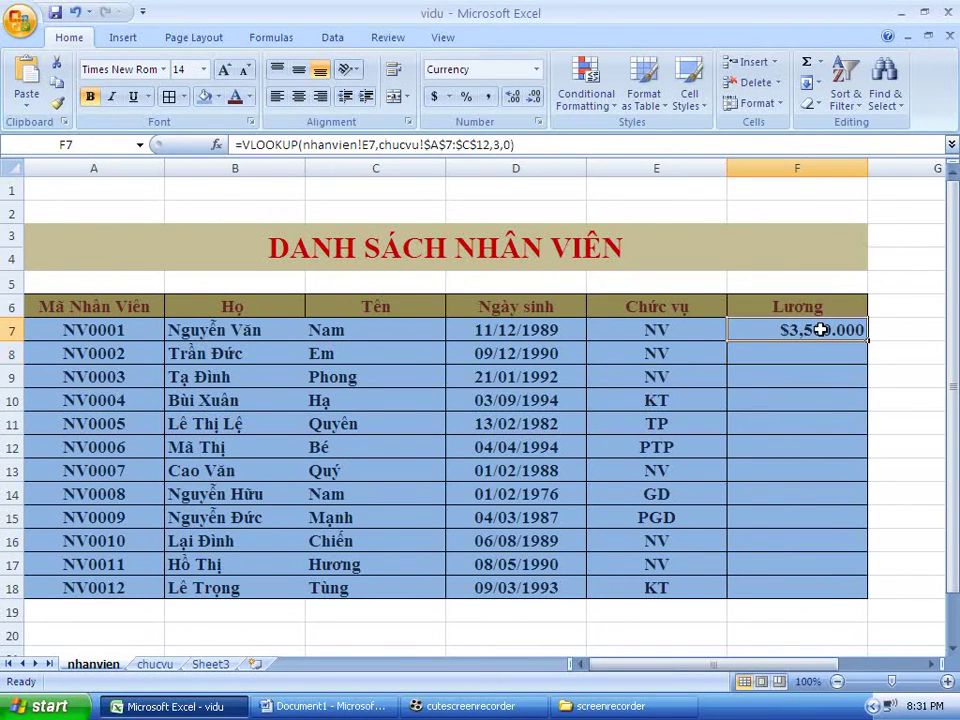
pyautogui.click(653, 331)
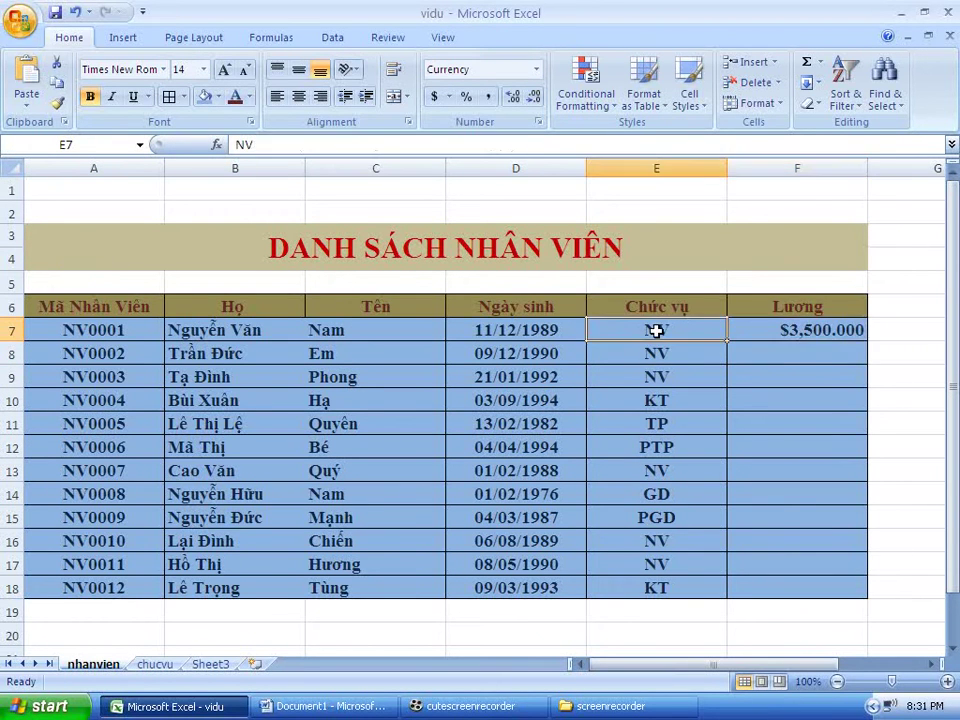
pyautogui.click(790, 329)
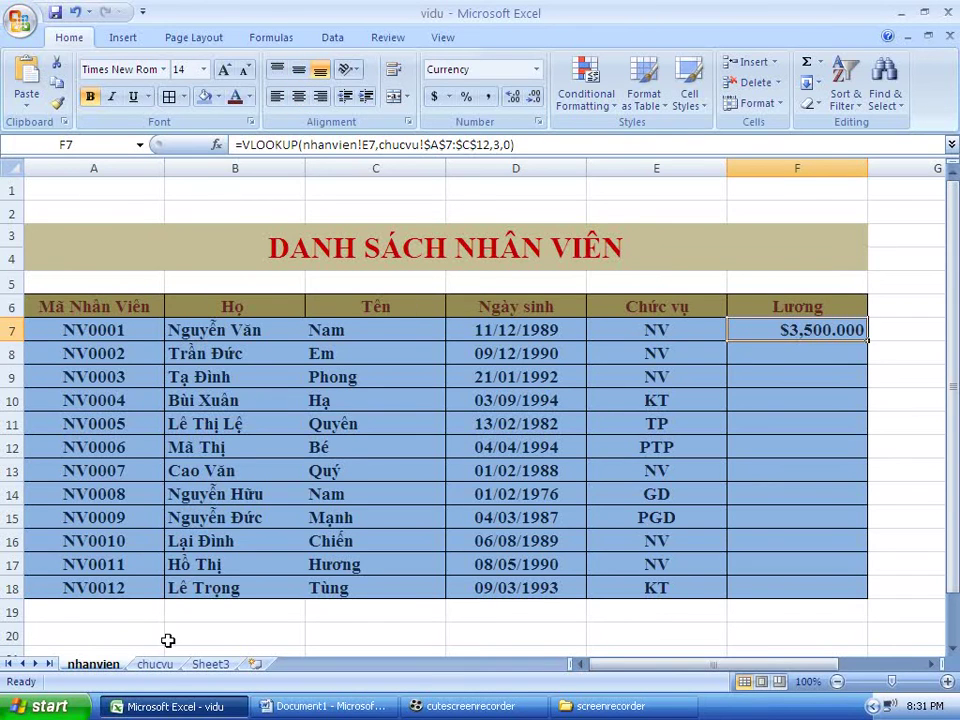
pyautogui.click(155, 664)
pyautogui.click(490, 450)
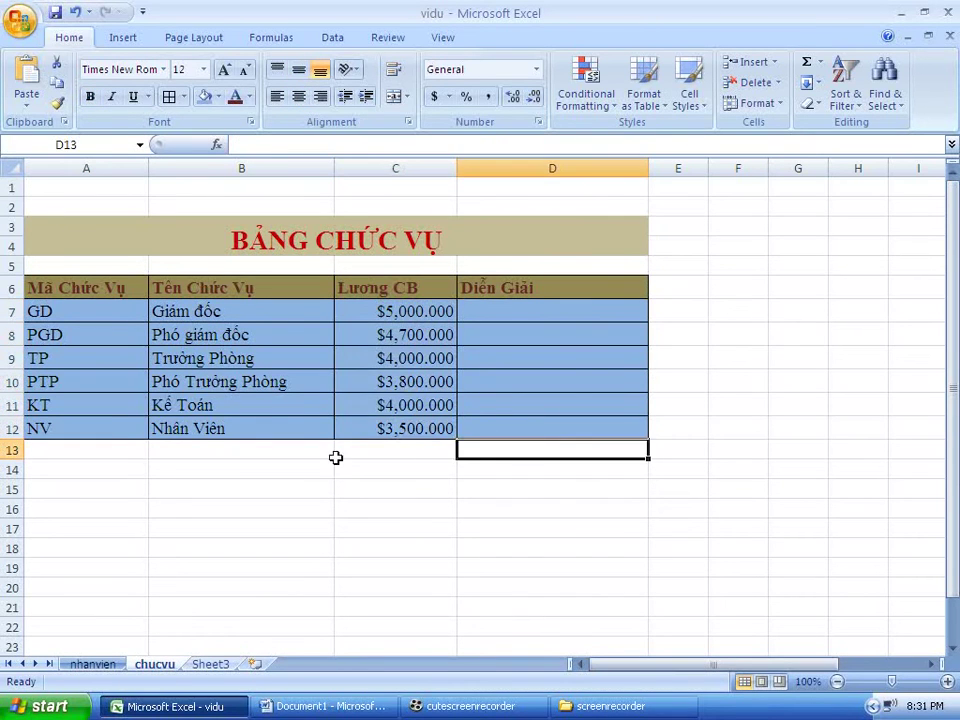
pyautogui.click(81, 425)
pyautogui.click(228, 437)
pyautogui.click(416, 430)
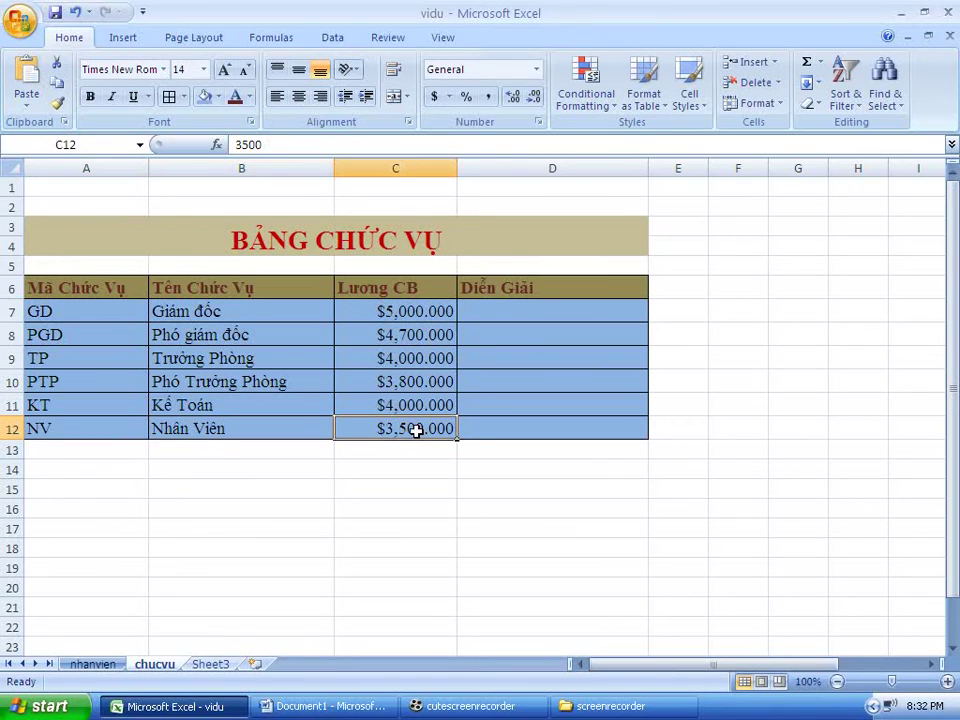
pyautogui.click(92, 664)
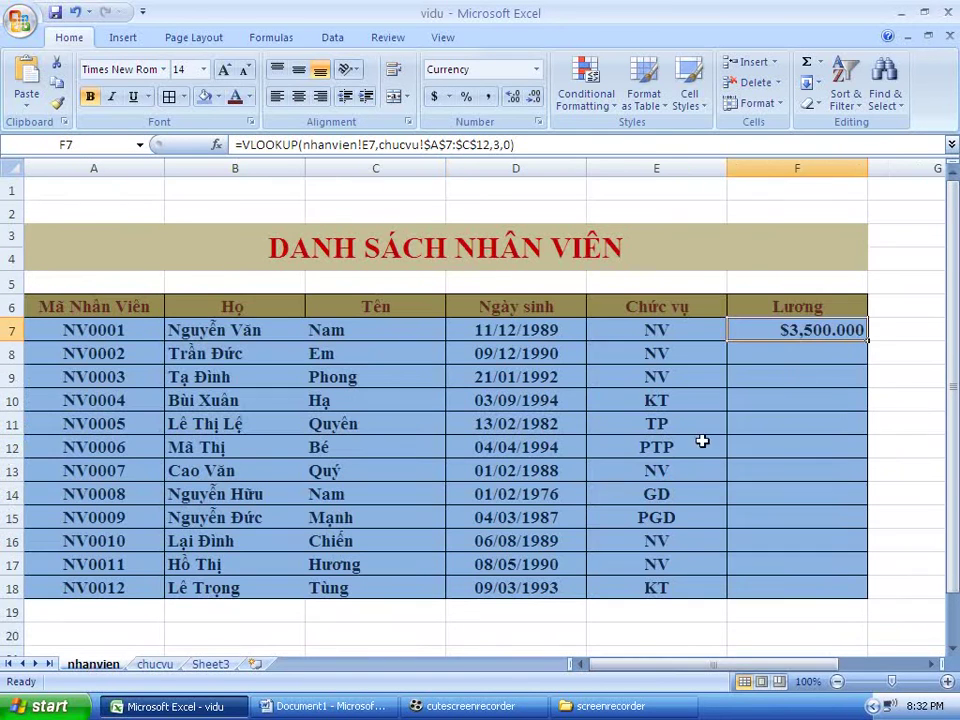
pyautogui.moveTo(868, 340); pyautogui.dragTo(858, 588)
pyautogui.click(930, 496)
pyautogui.scroll(-2, 784, 289)
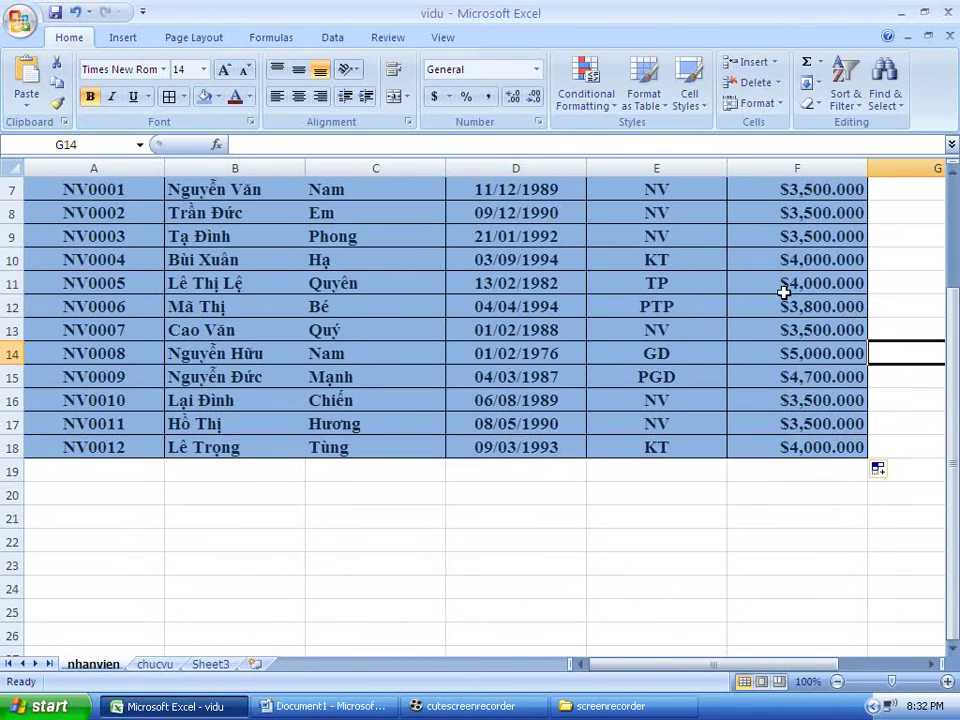
pyautogui.scroll(1, 728, 266)
pyautogui.click(776, 283)
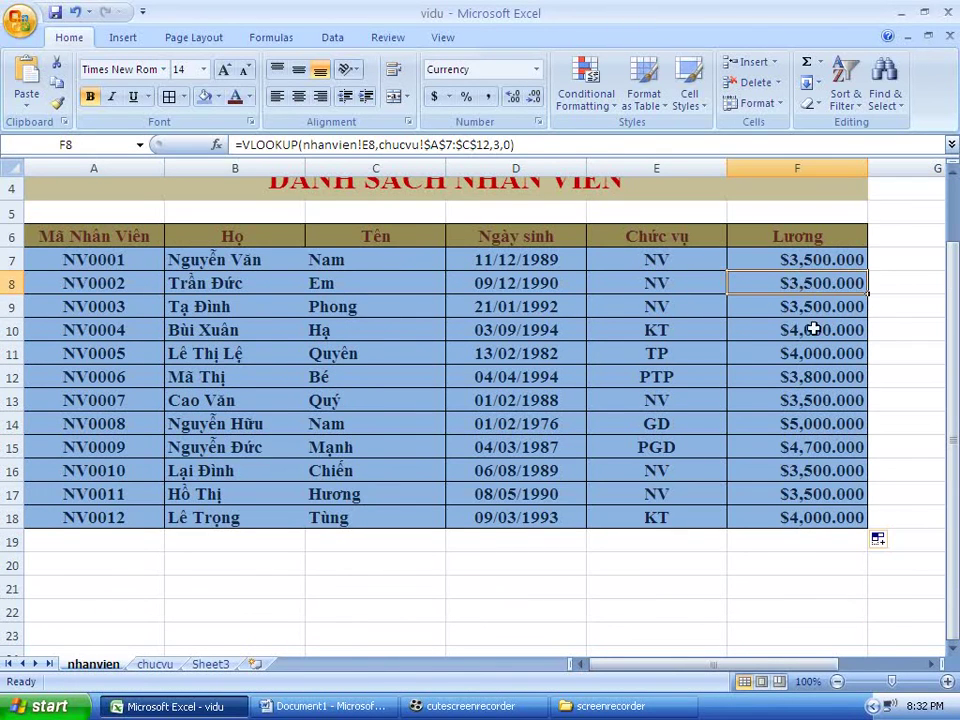
pyautogui.click(812, 310)
pyautogui.click(799, 329)
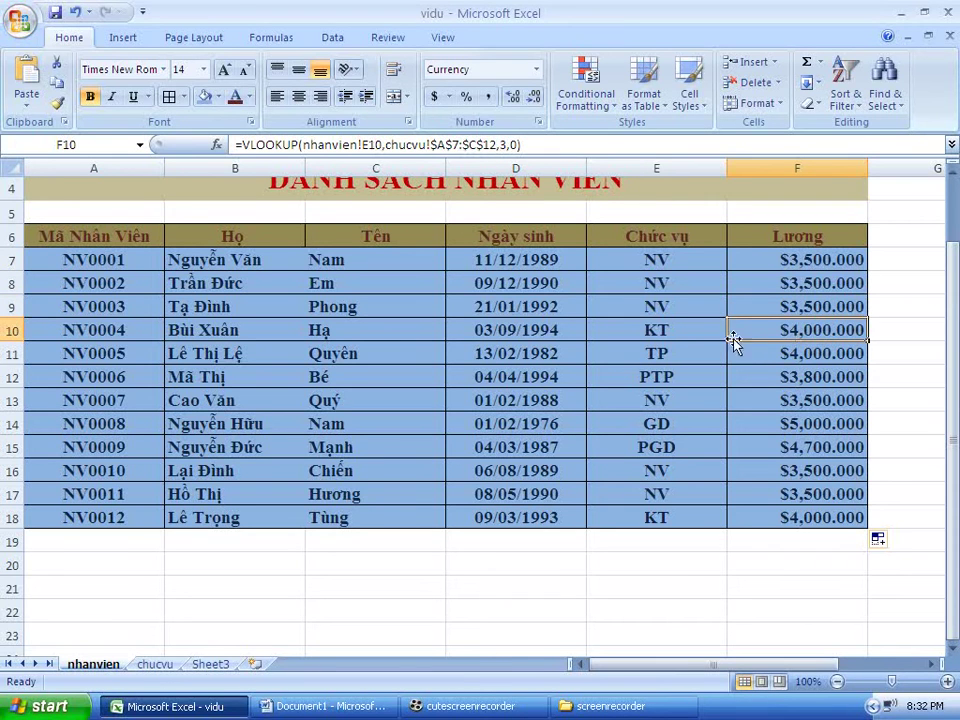
pyautogui.click(676, 332)
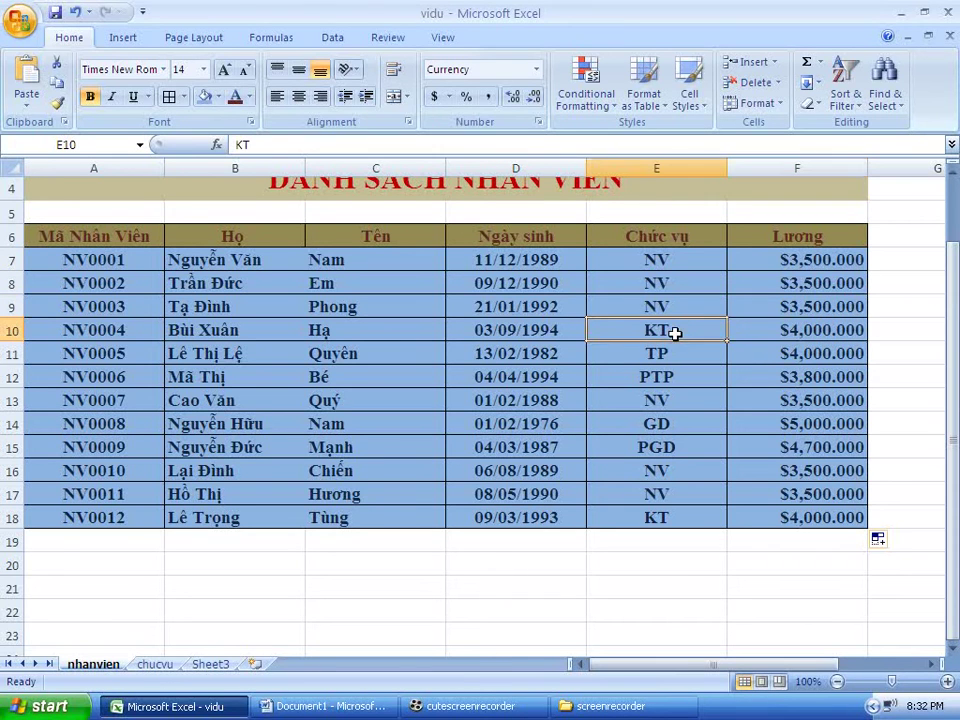
pyautogui.click(155, 664)
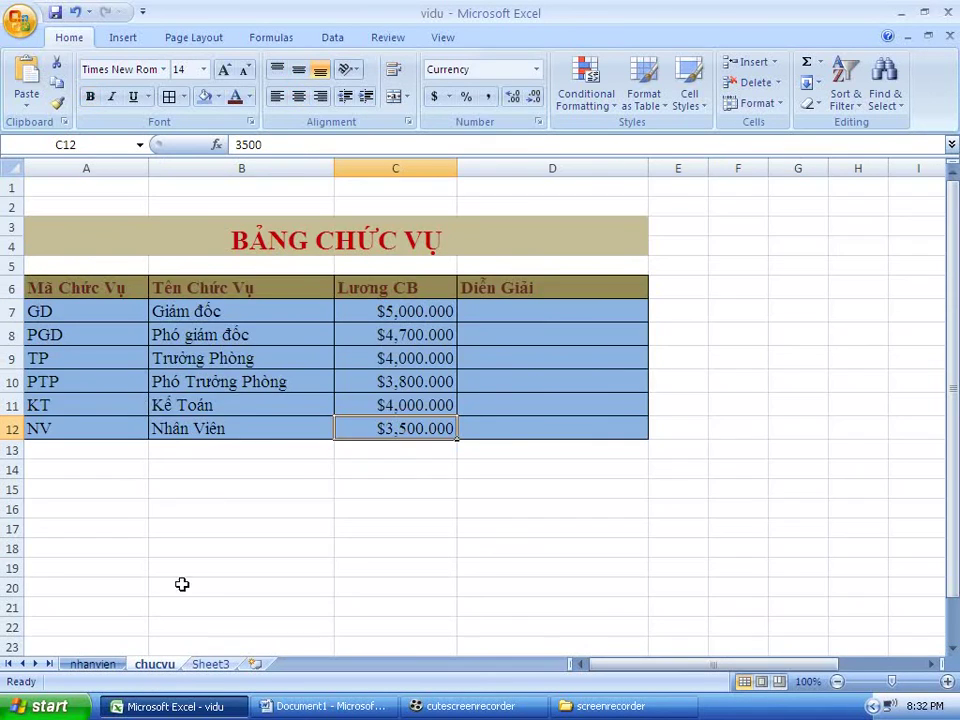
pyautogui.click(34, 405)
pyautogui.click(194, 406)
pyautogui.click(395, 410)
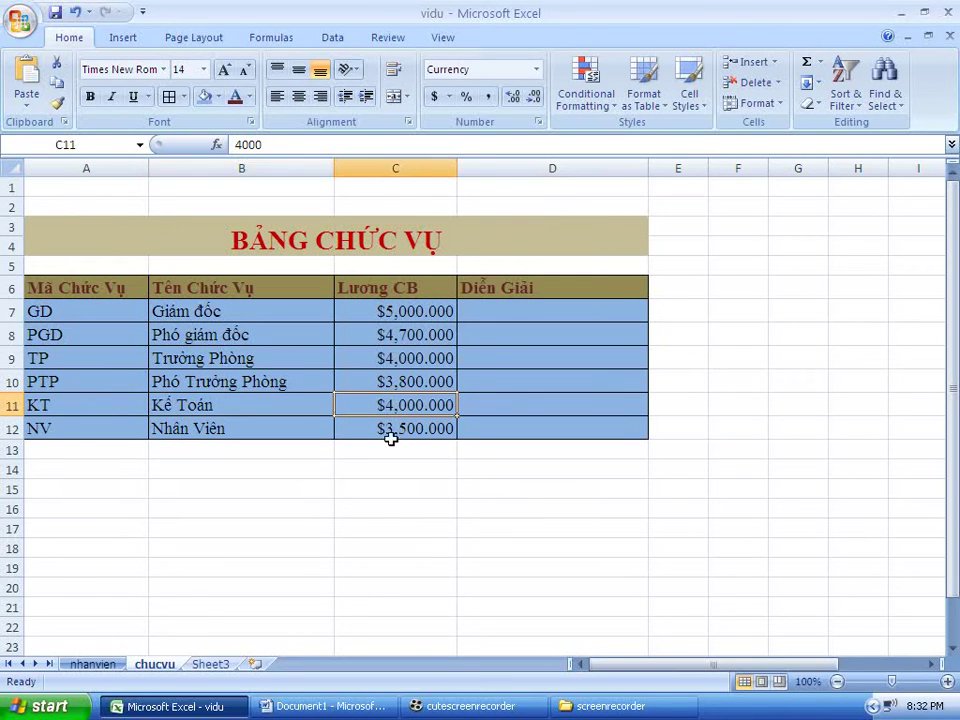
pyautogui.click(92, 664)
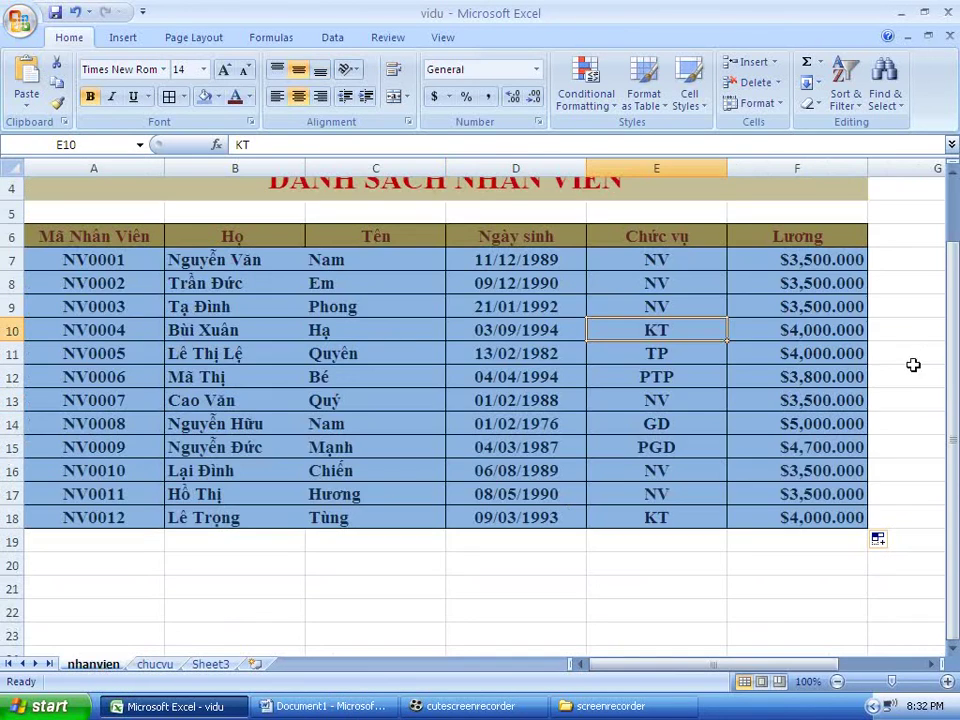
pyautogui.click(829, 336)
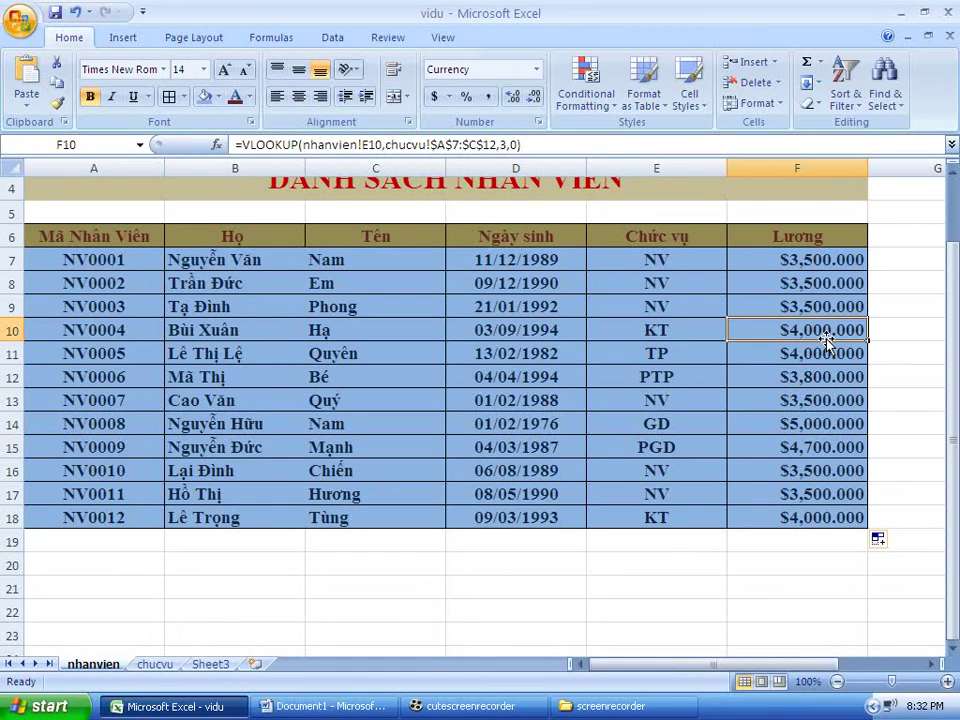
pyautogui.click(156, 665)
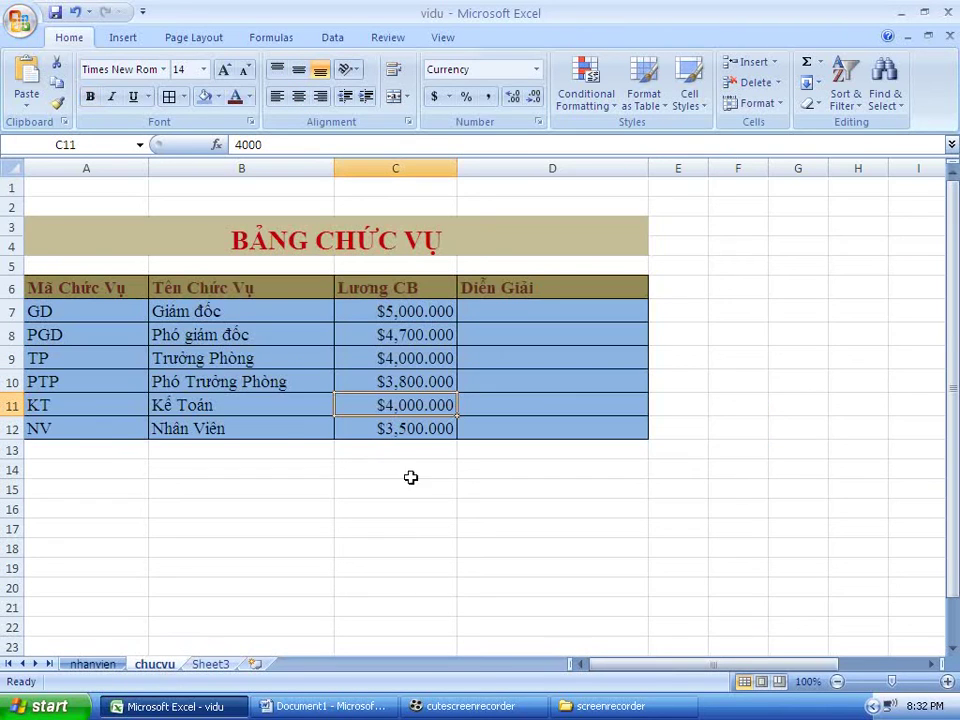
pyautogui.click(171, 312)
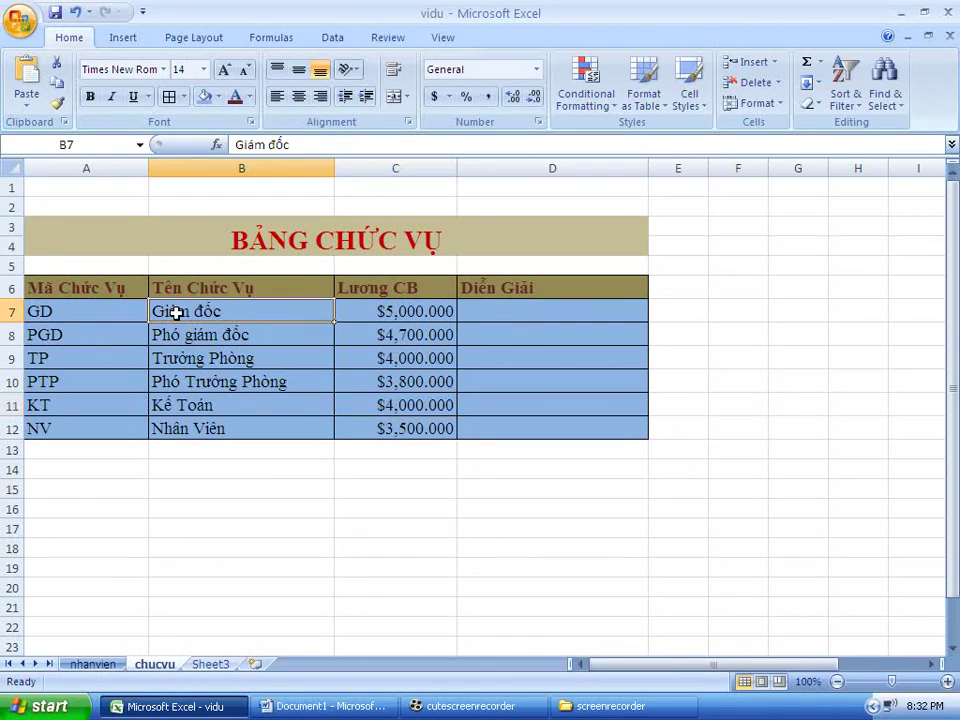
pyautogui.click(401, 311)
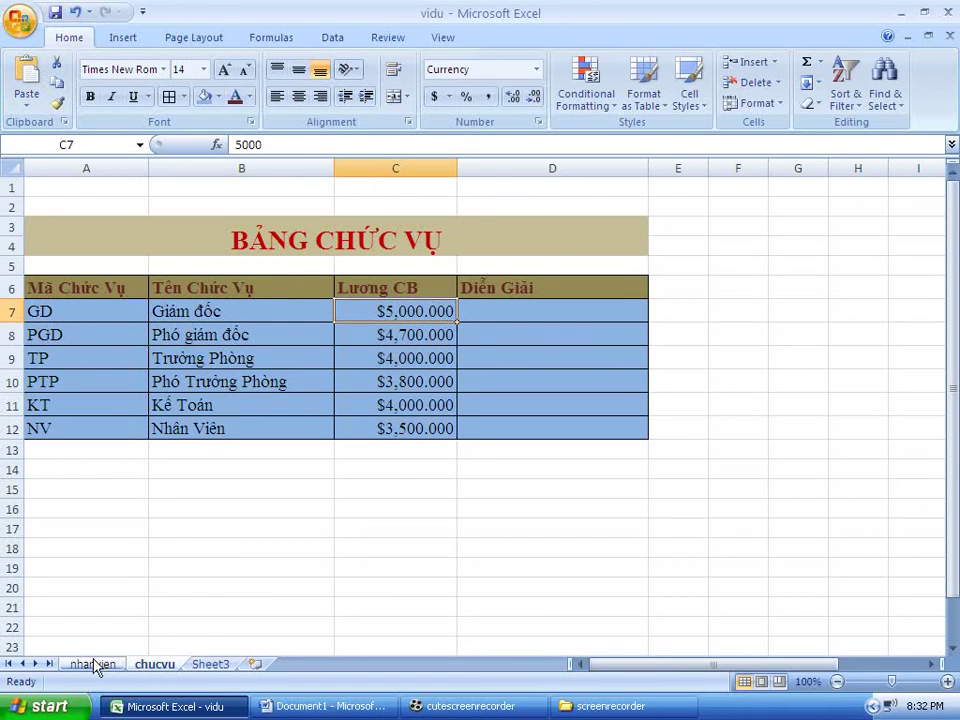
pyautogui.click(93, 664)
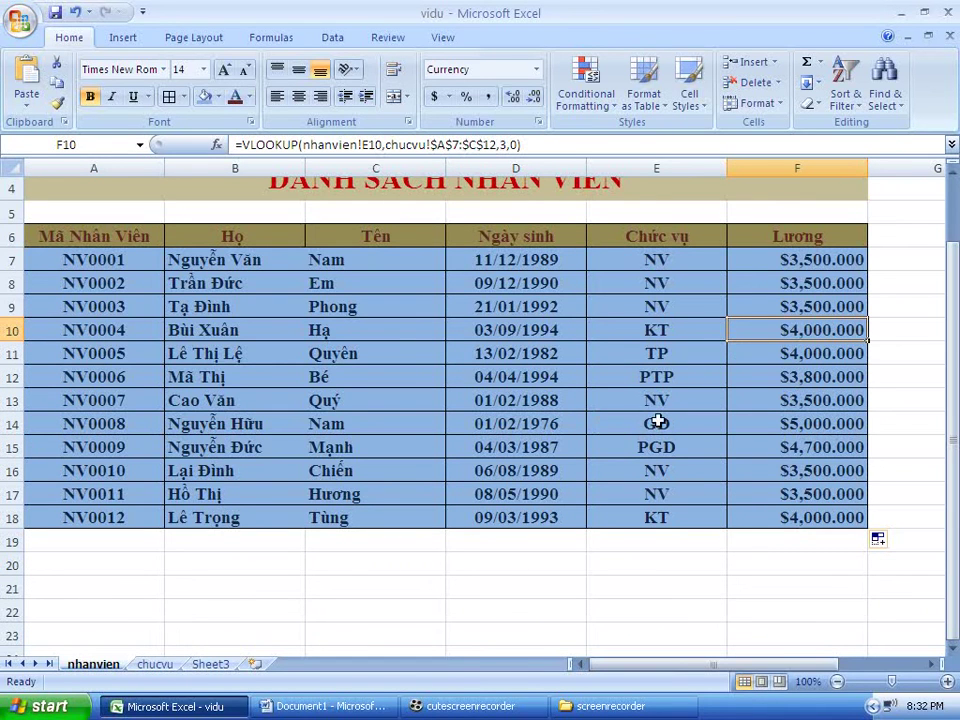
pyautogui.click(659, 422)
pyautogui.click(803, 423)
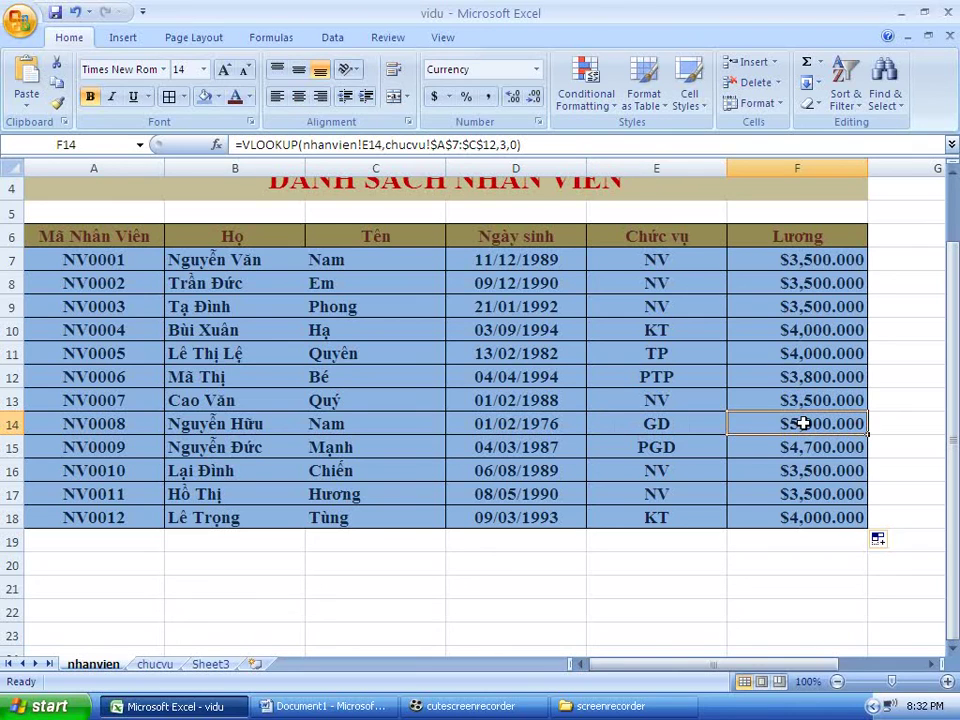
pyautogui.click(155, 664)
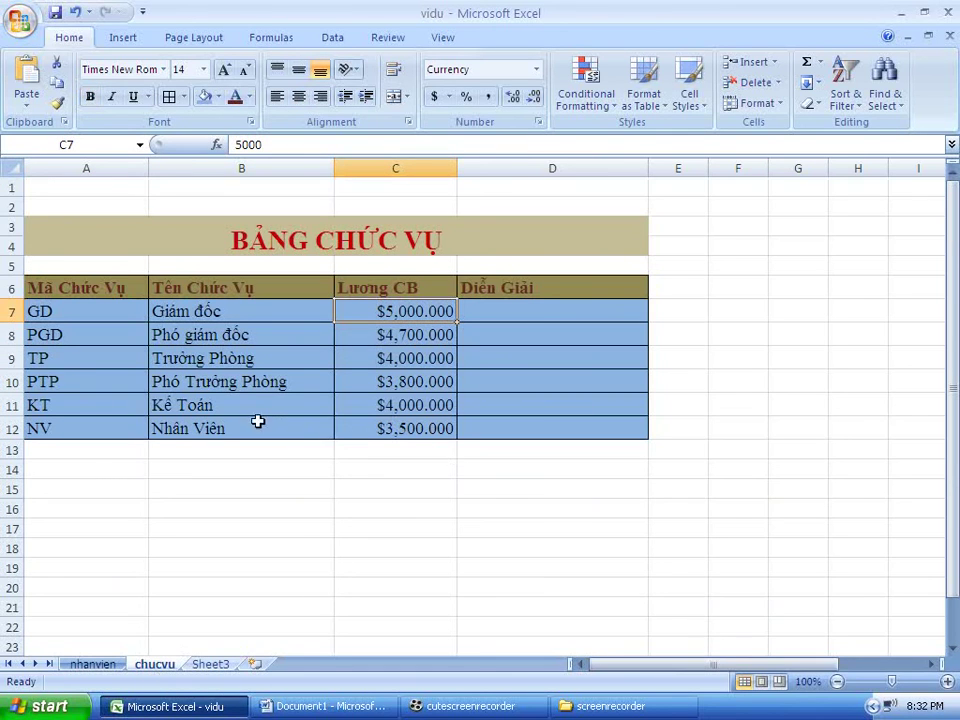
pyautogui.click(52, 335)
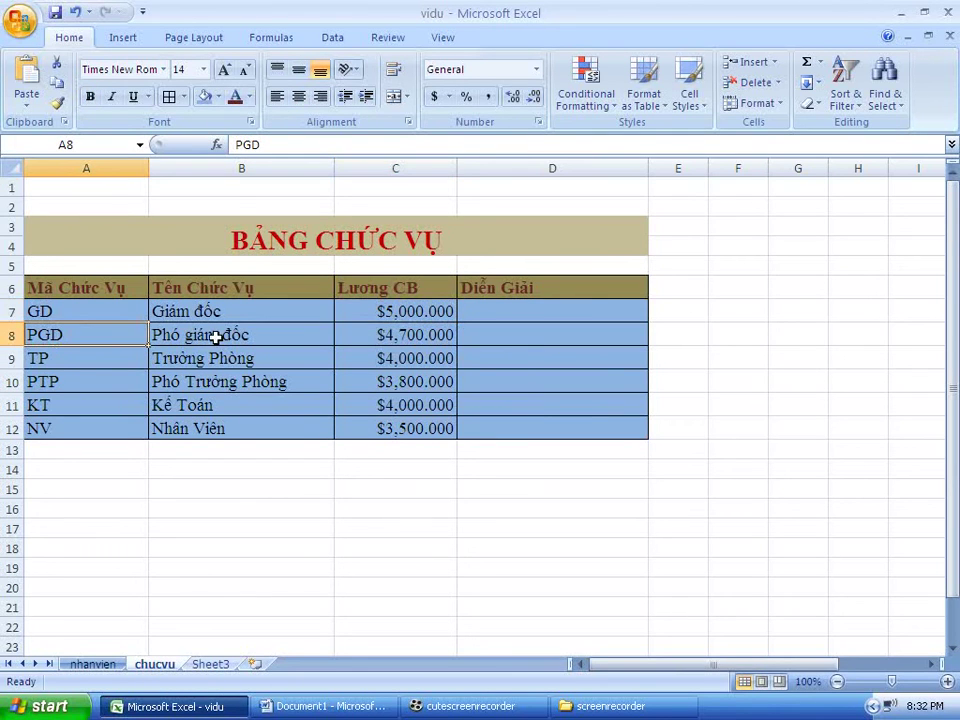
pyautogui.click(403, 336)
pyautogui.click(95, 664)
pyautogui.click(666, 446)
pyautogui.click(845, 449)
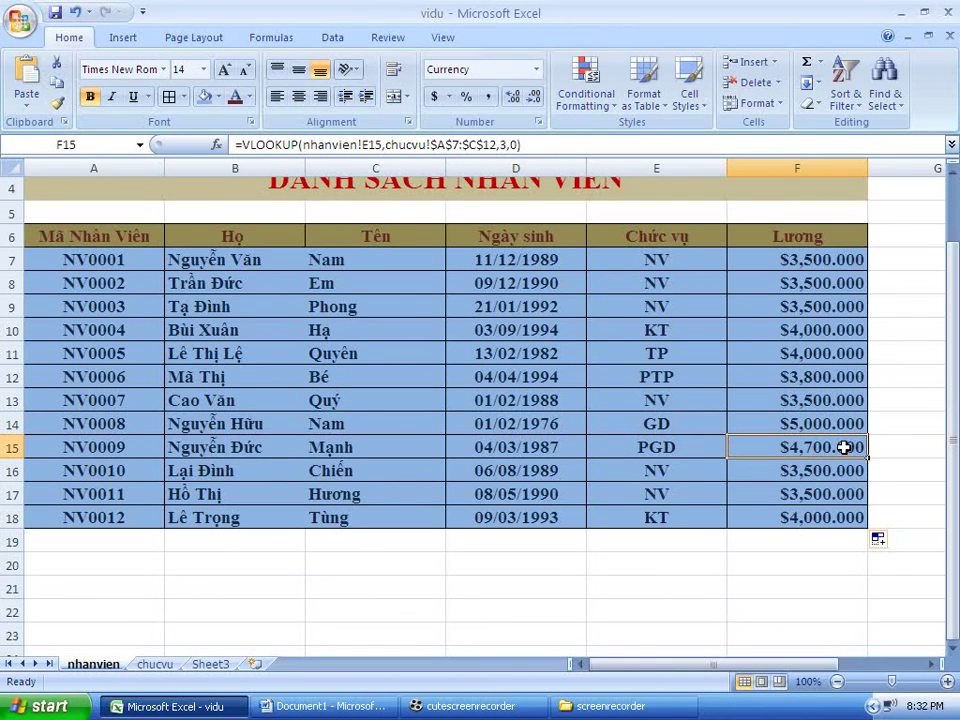
pyautogui.click(165, 664)
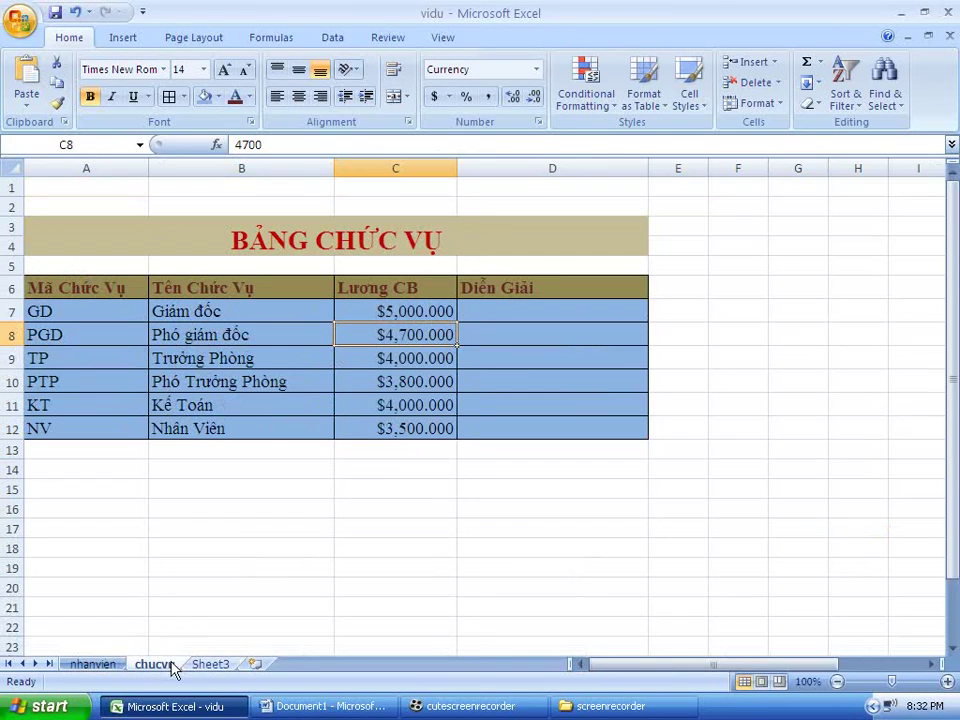
pyautogui.click(77, 362)
pyautogui.click(282, 358)
pyautogui.click(118, 358)
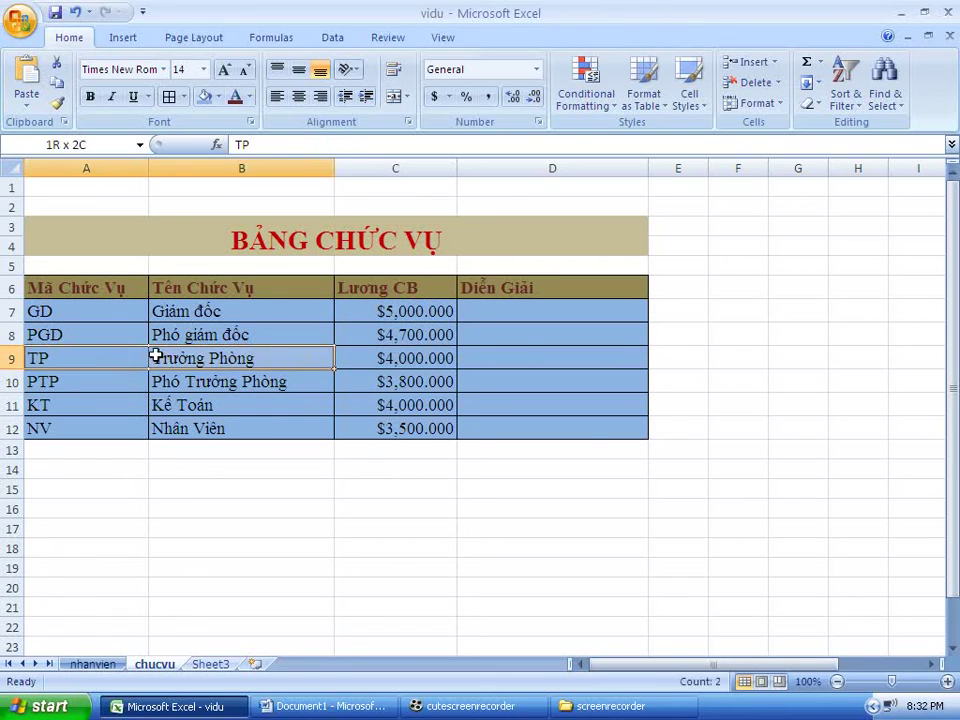
pyautogui.moveTo(118, 358); pyautogui.dragTo(399, 355)
pyautogui.click(399, 358)
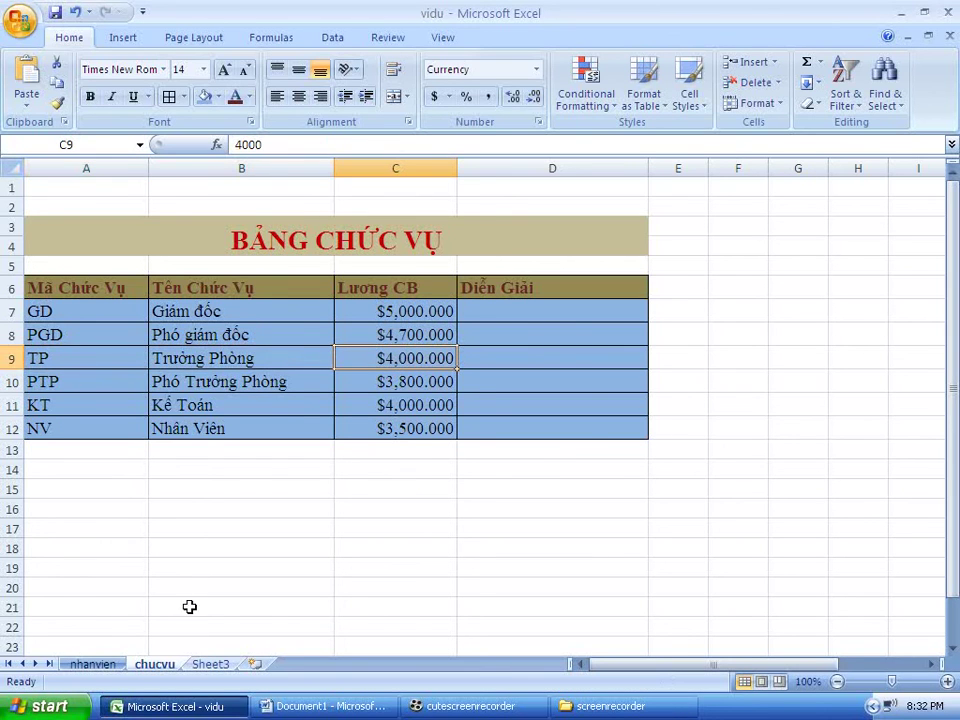
pyautogui.click(91, 665)
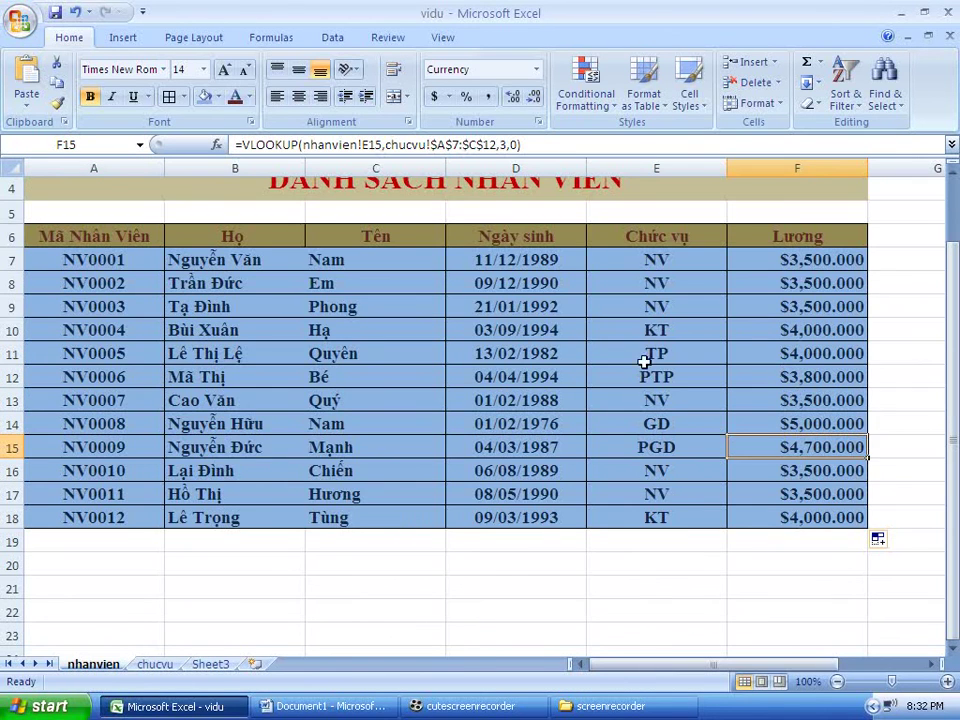
pyautogui.click(640, 358)
pyautogui.click(813, 355)
pyautogui.moveTo(813, 355); pyautogui.dragTo(87, 364)
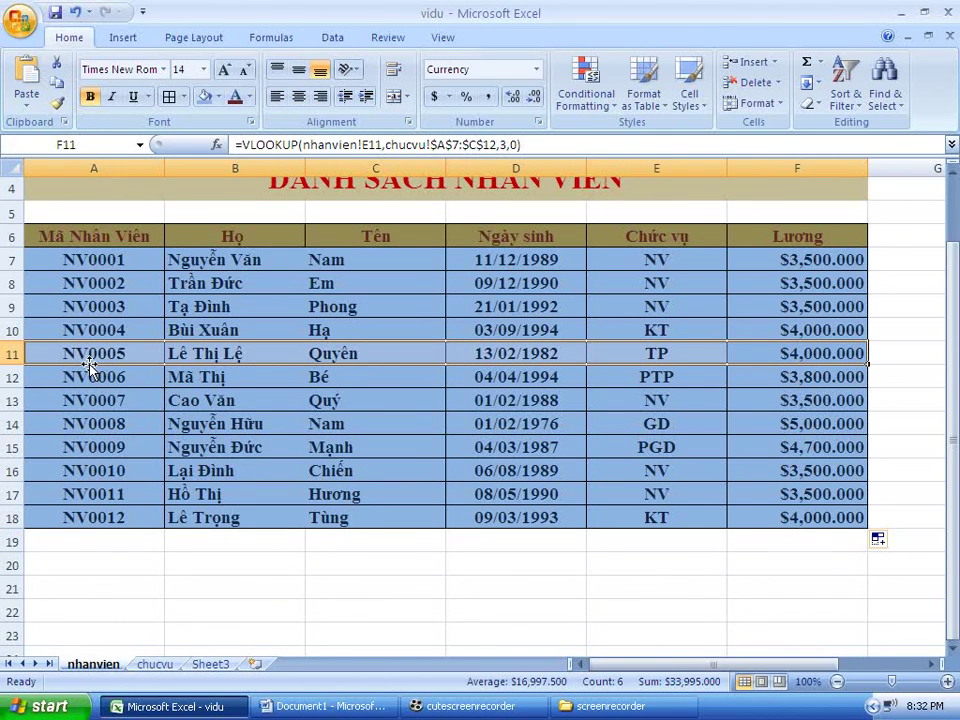
pyautogui.click(180, 663)
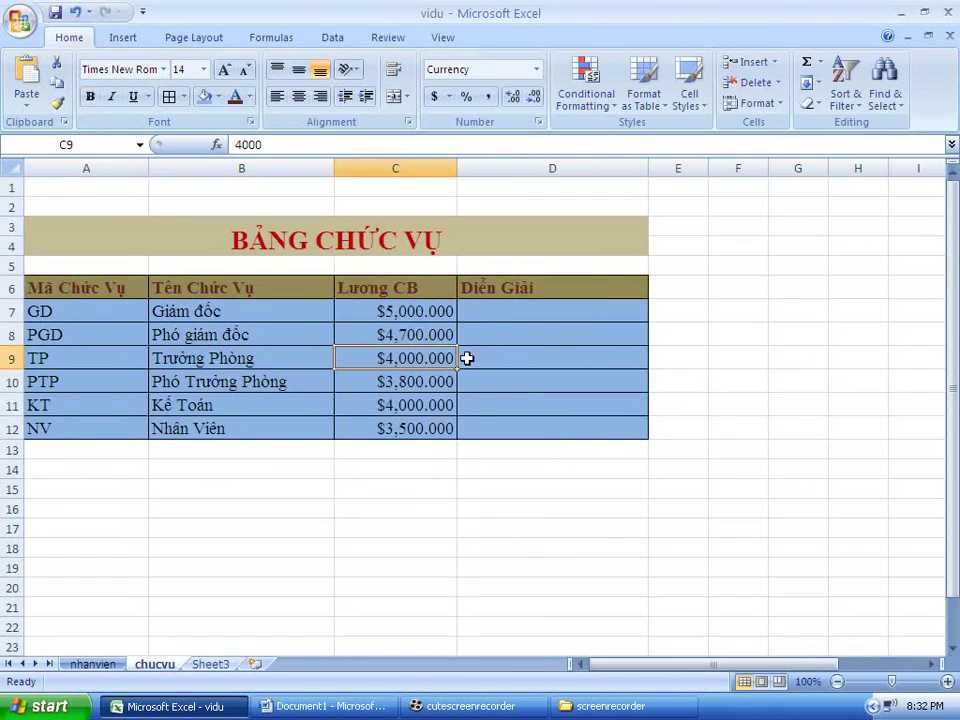
# Compare the employees' Lương against the PTP 3800 and KT 4000 base salaries.
pyautogui.click(284, 385)
pyautogui.click(410, 398)
pyautogui.click(418, 381)
pyautogui.click(95, 665)
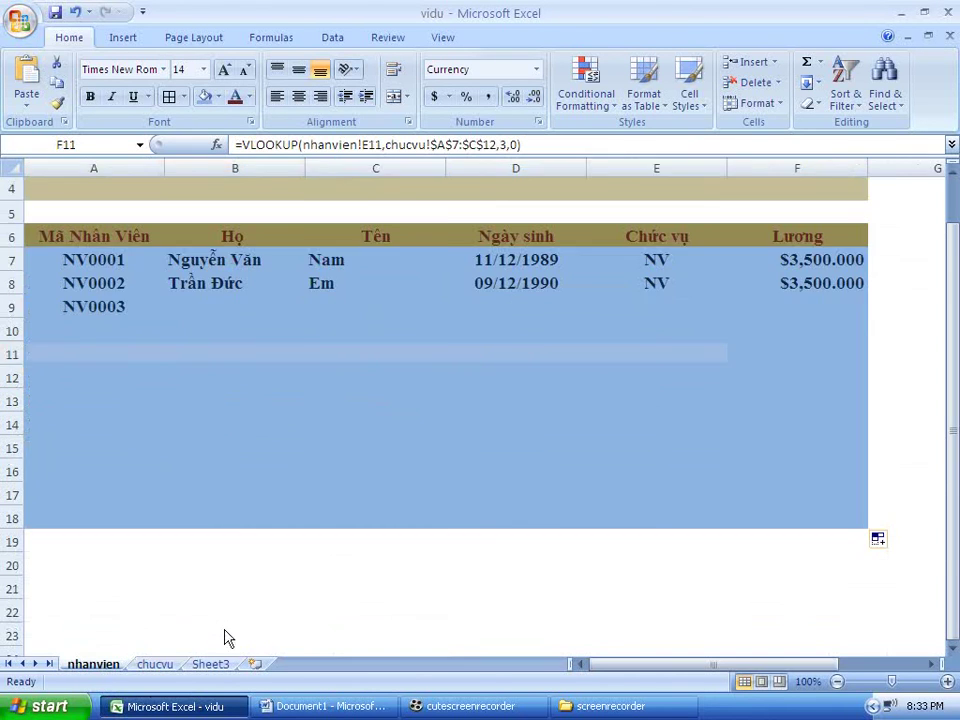
pyautogui.click(683, 379)
pyautogui.moveTo(683, 379)
pyautogui.mouseDown()
pyautogui.moveTo(884, 380)
pyautogui.moveTo(857, 374)
pyautogui.mouseUp()
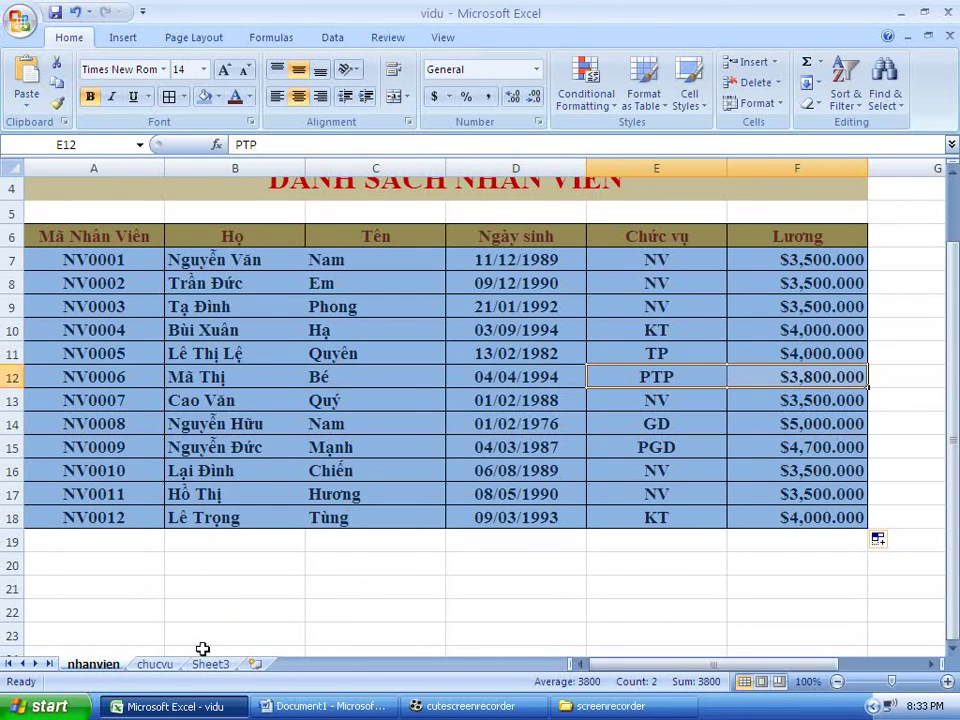
pyautogui.click(158, 665)
pyautogui.click(430, 412)
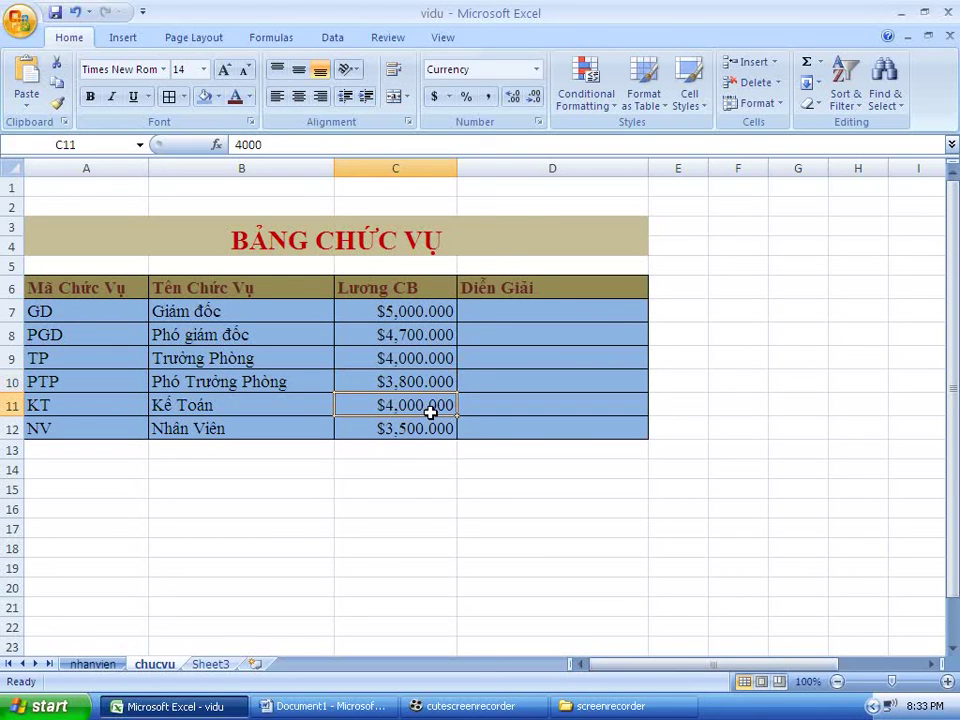
pyautogui.click(92, 664)
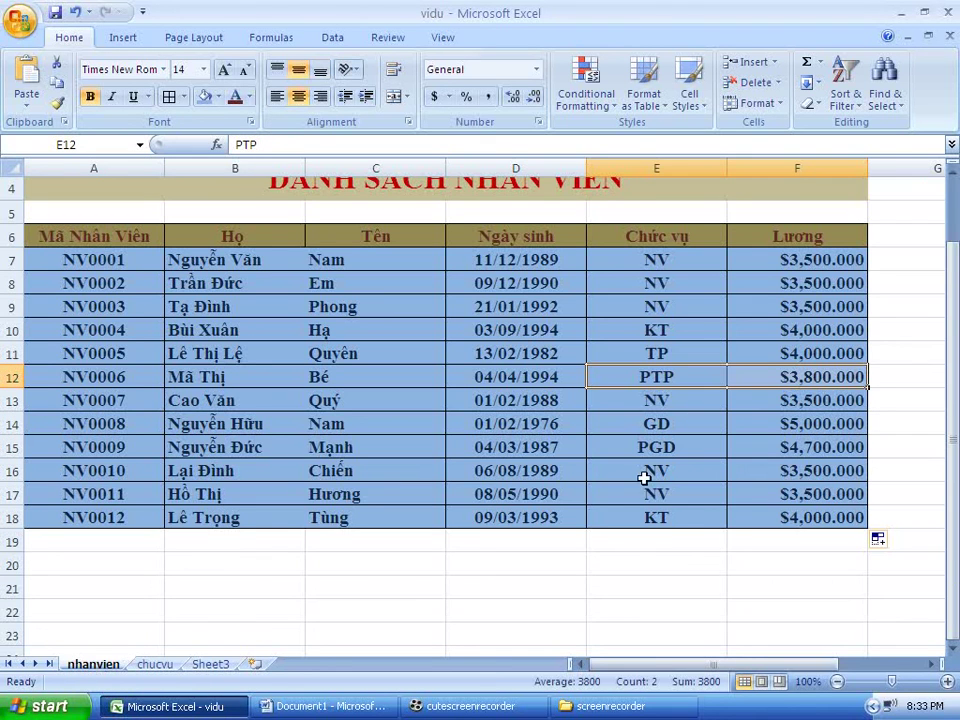
# Confirm the NV salary of 3500, then inspect the Lương formulas in F7, F8, F9, F16 and F17.
pyautogui.moveTo(808, 510); pyautogui.dragTo(27, 526)
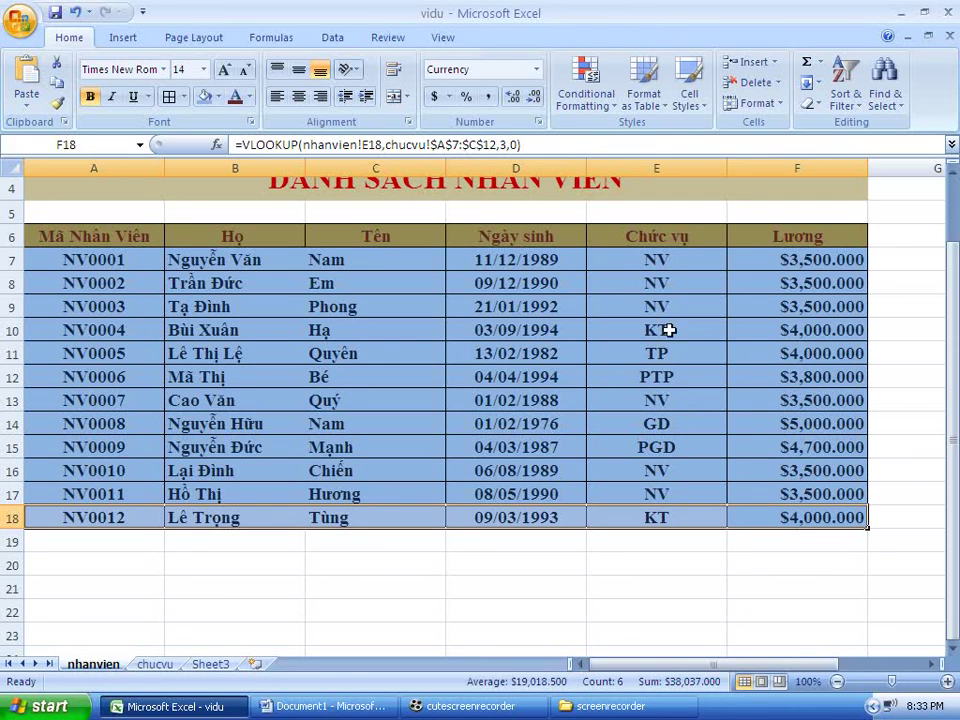
pyautogui.click(6, 331)
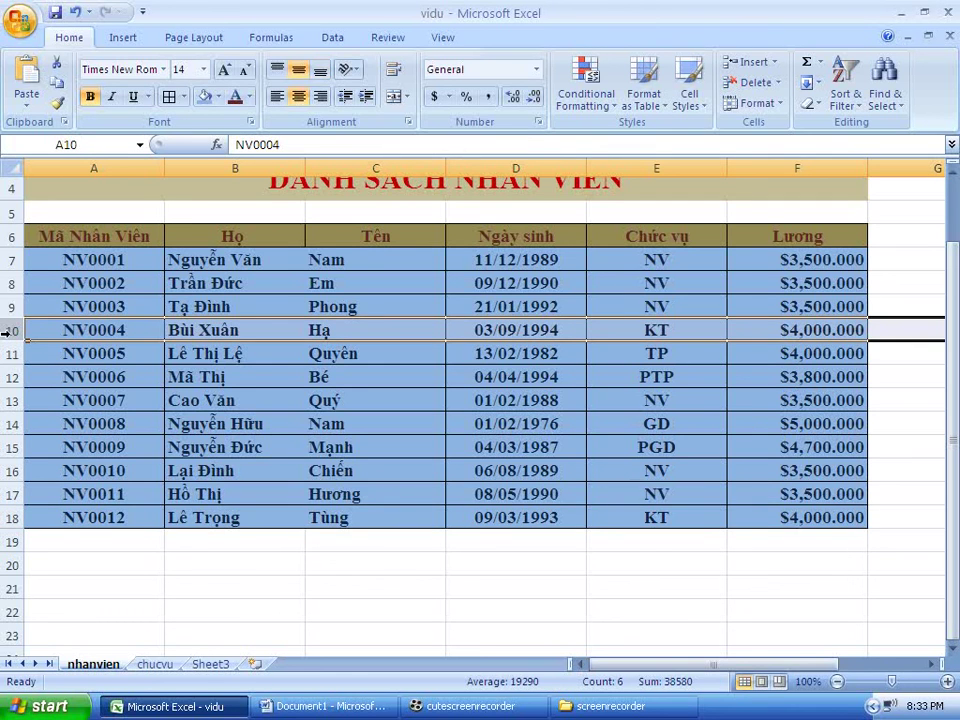
pyautogui.click(154, 664)
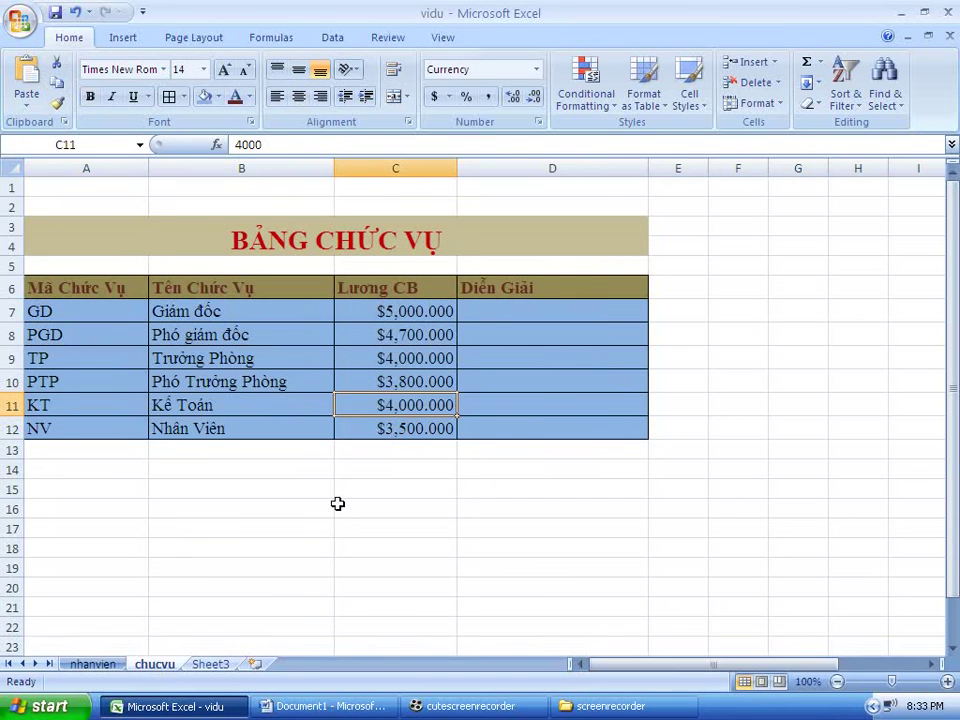
pyautogui.click(390, 428)
pyautogui.click(220, 440)
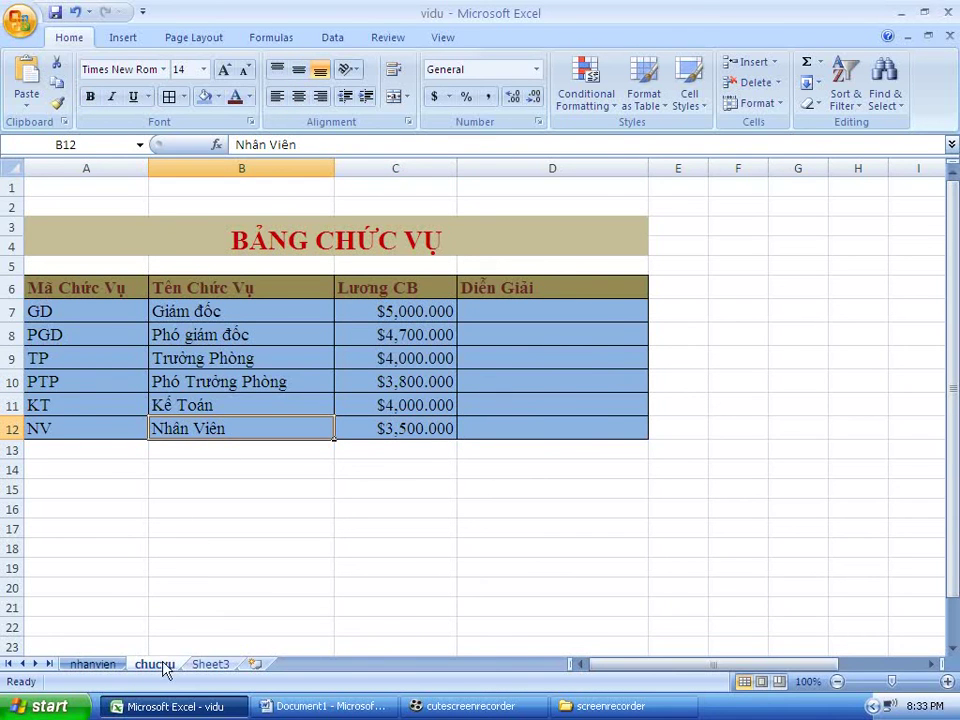
pyautogui.click(105, 666)
pyautogui.click(709, 488)
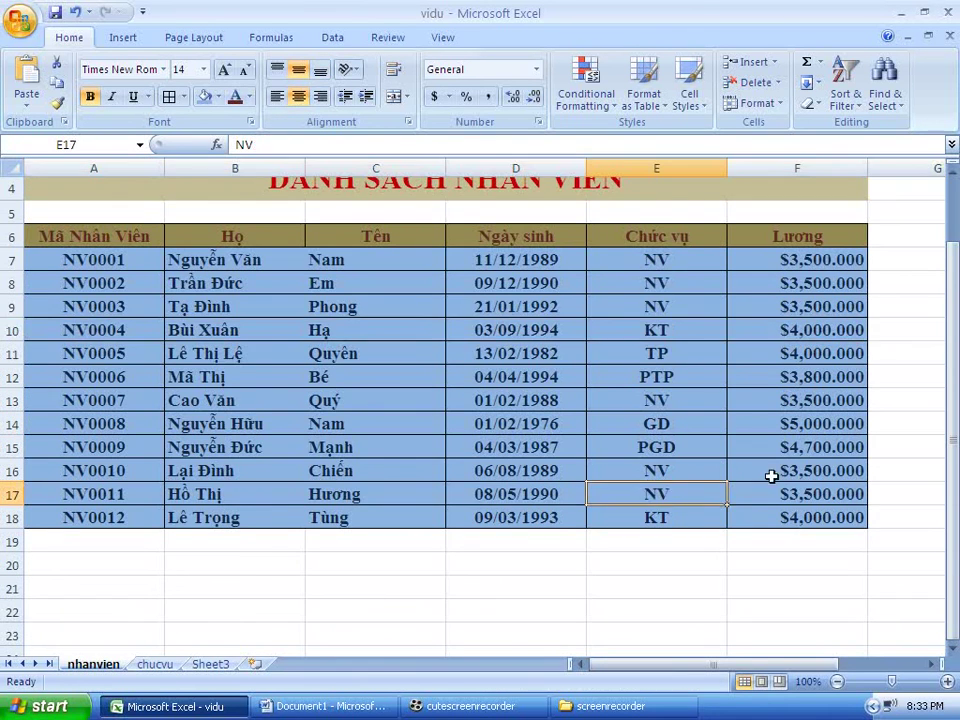
pyautogui.click(849, 495)
pyautogui.click(834, 466)
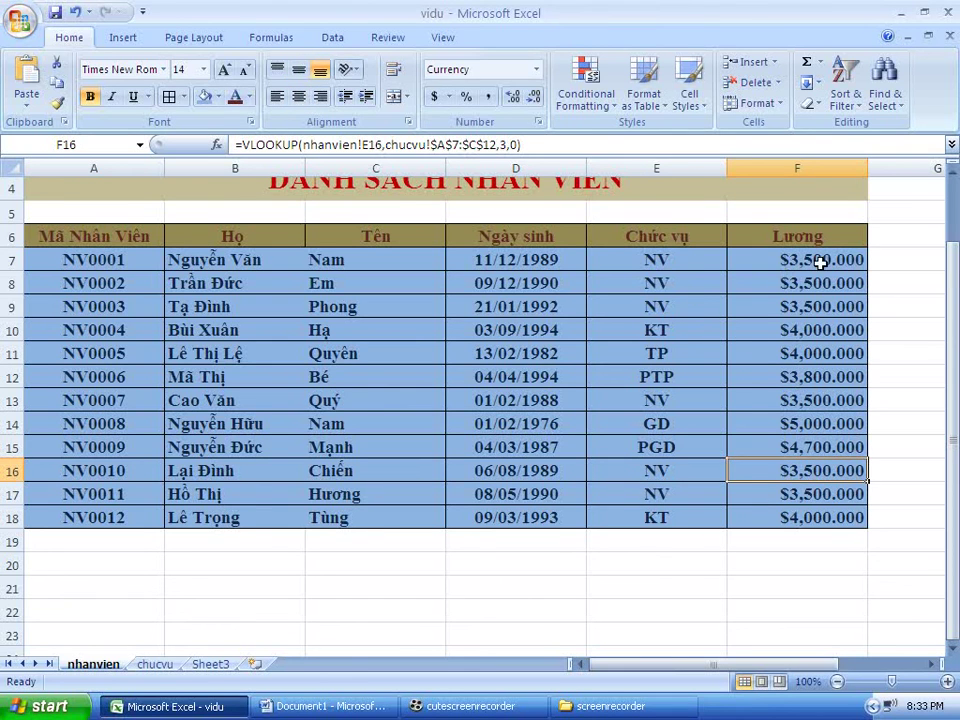
pyautogui.click(785, 263)
pyautogui.click(816, 284)
pyautogui.click(820, 314)
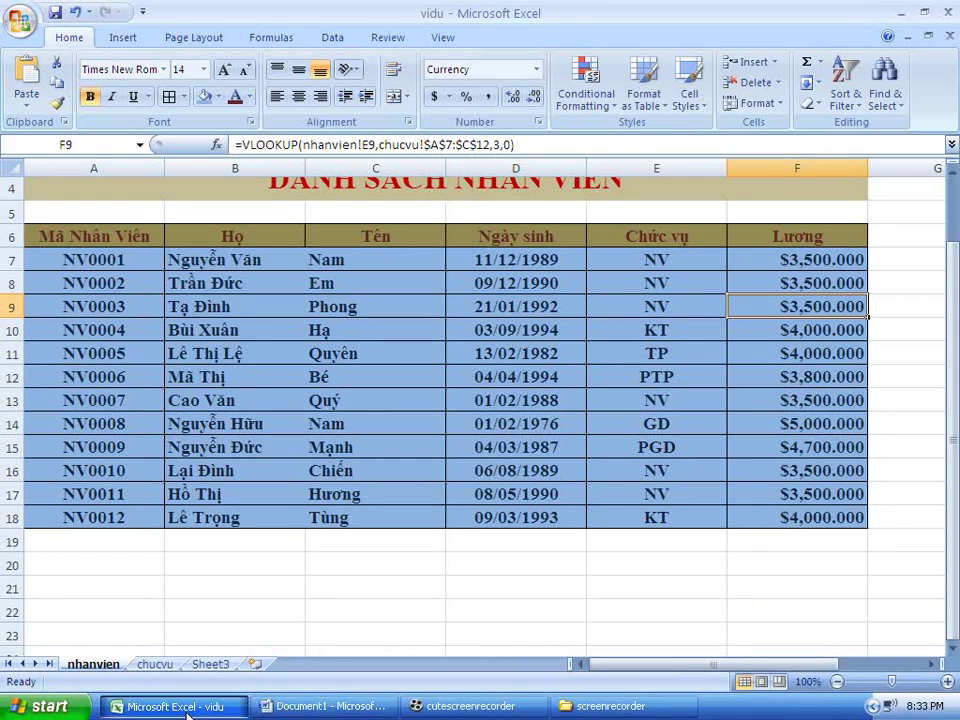
# Enter the note 'OK?' in cell C21 beneath the completed Lương column.
pyautogui.click(375, 588)
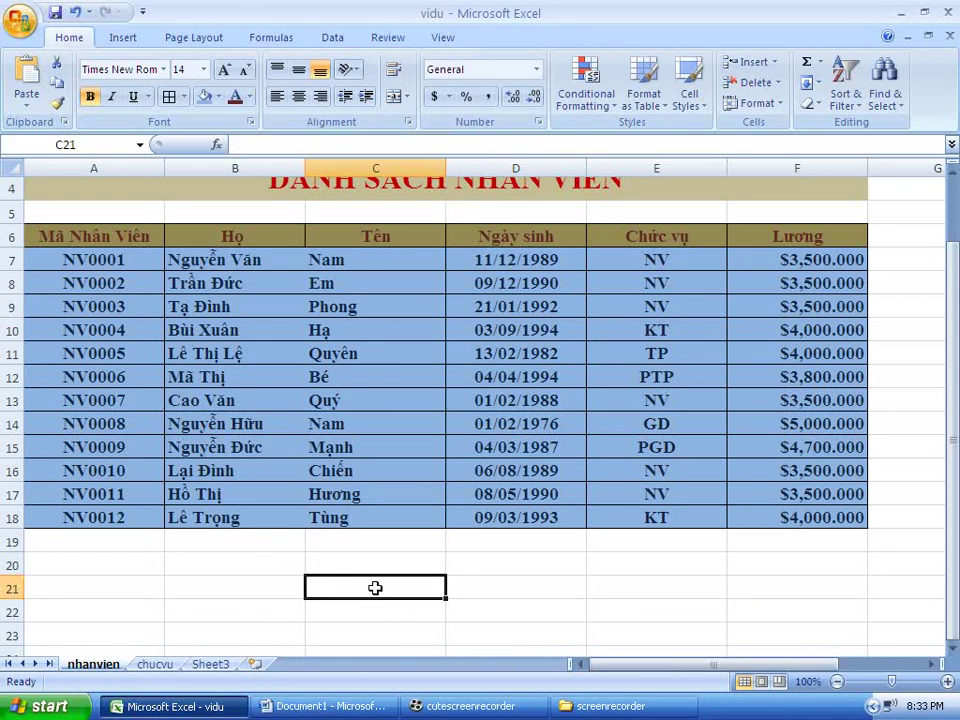
pyautogui.write('OK')
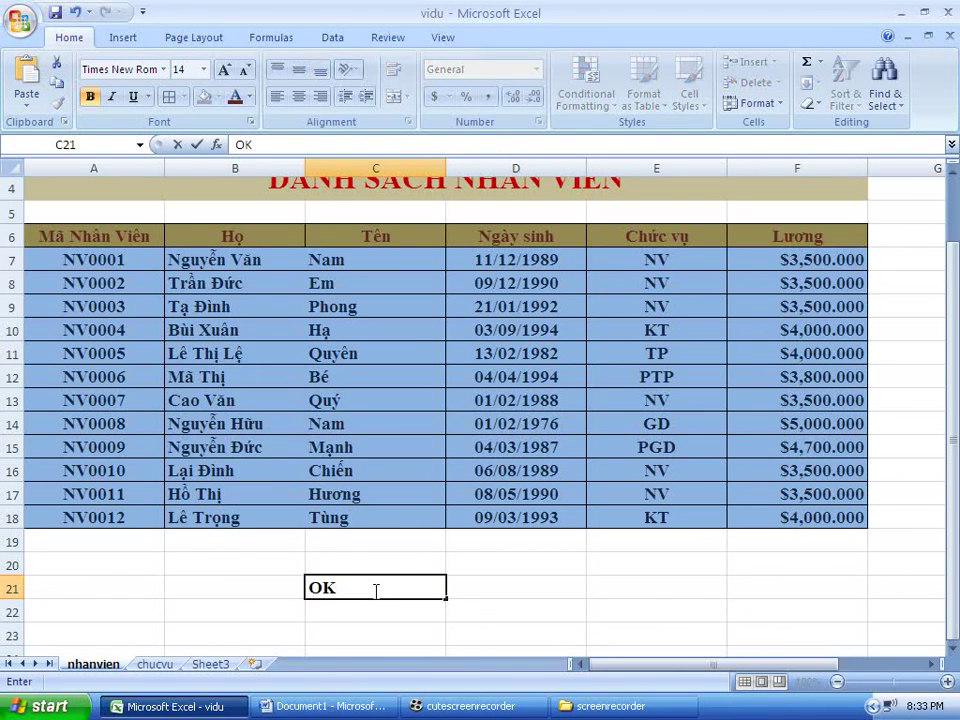
pyautogui.click(511, 585)
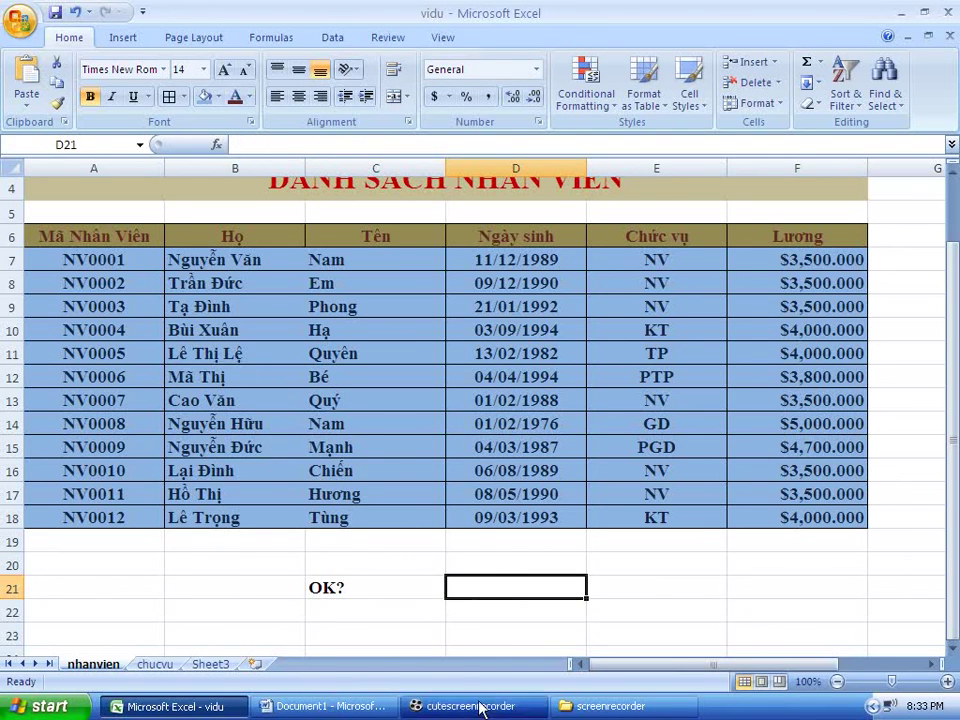